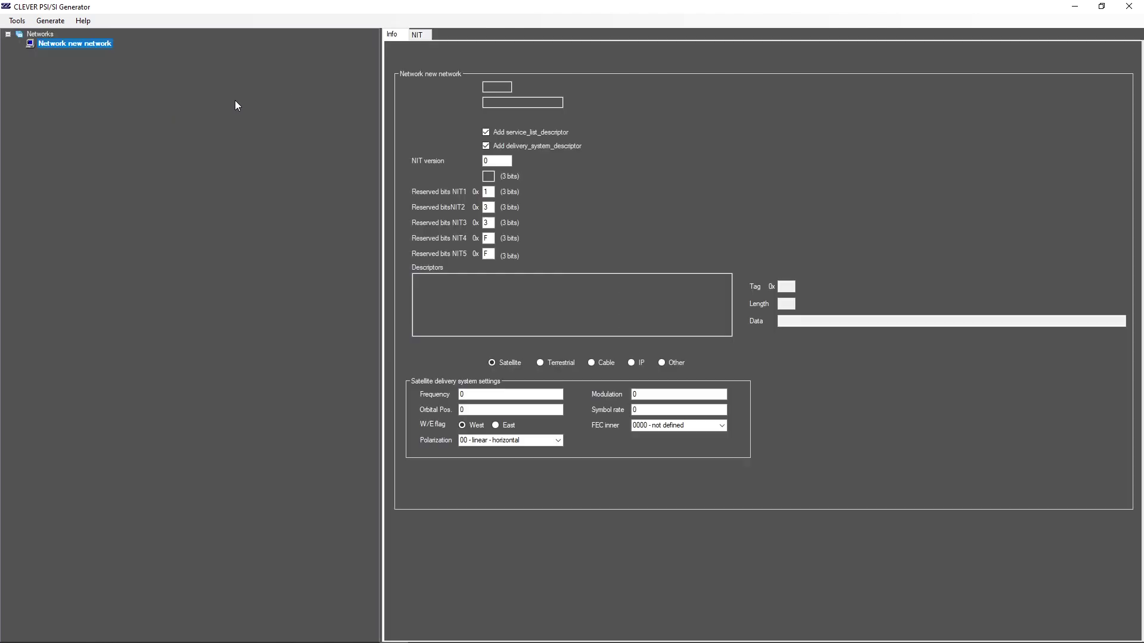
# - Set the network ID to 1000
pyautogui.click(500, 102)
pyautogui.doubleClick(497, 87)
pyautogui.write('1000')
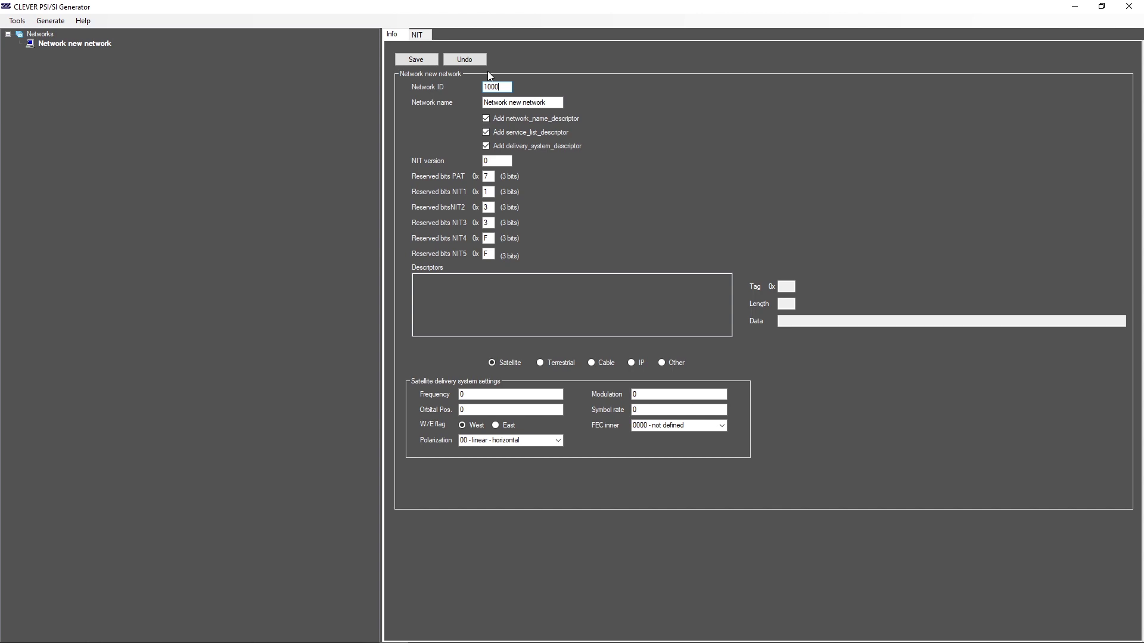
# - Add a transport stream under the network with ID 2000 and save it
pyautogui.rightClick(70, 43)
pyautogui.click(116, 46)
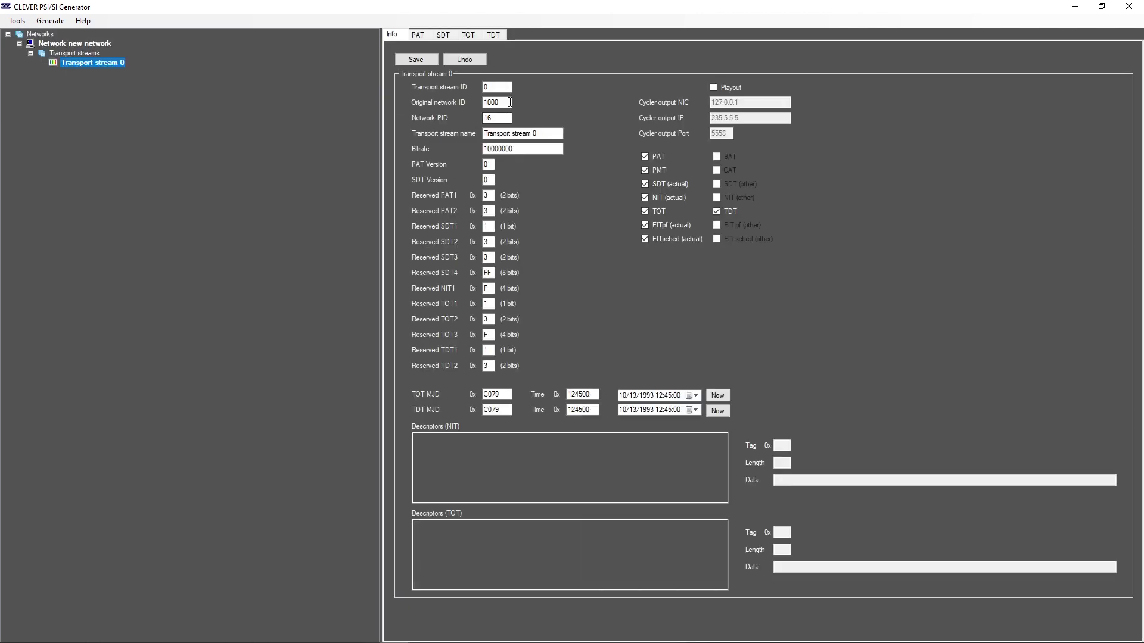
pyautogui.doubleClick(496, 86)
pyautogui.write('2')
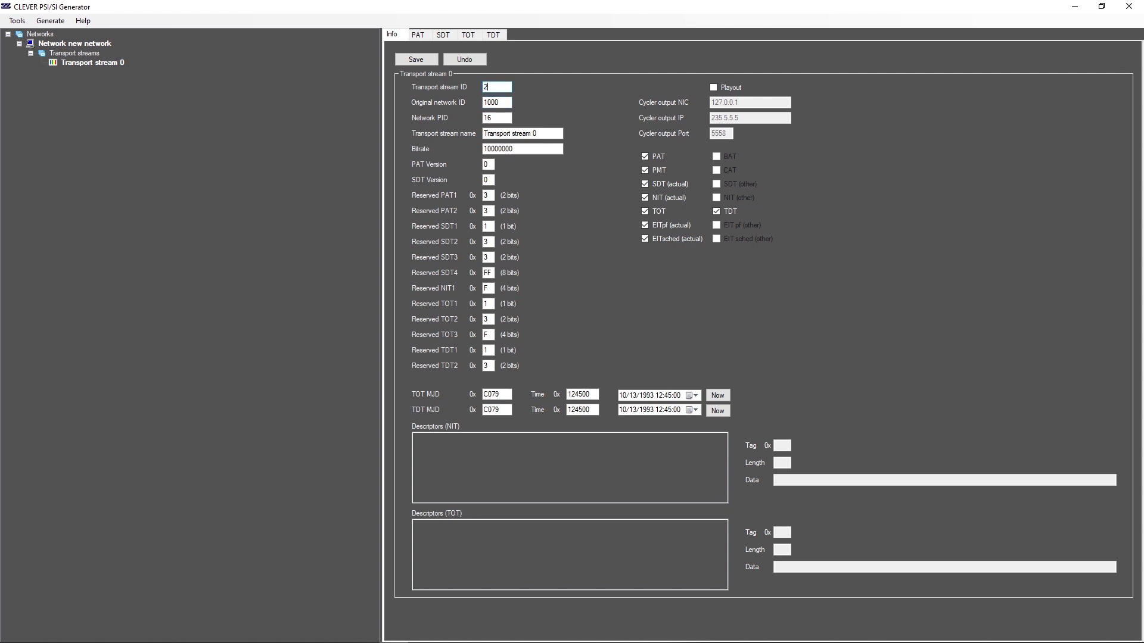
pyautogui.write('000')
pyautogui.click(537, 133)
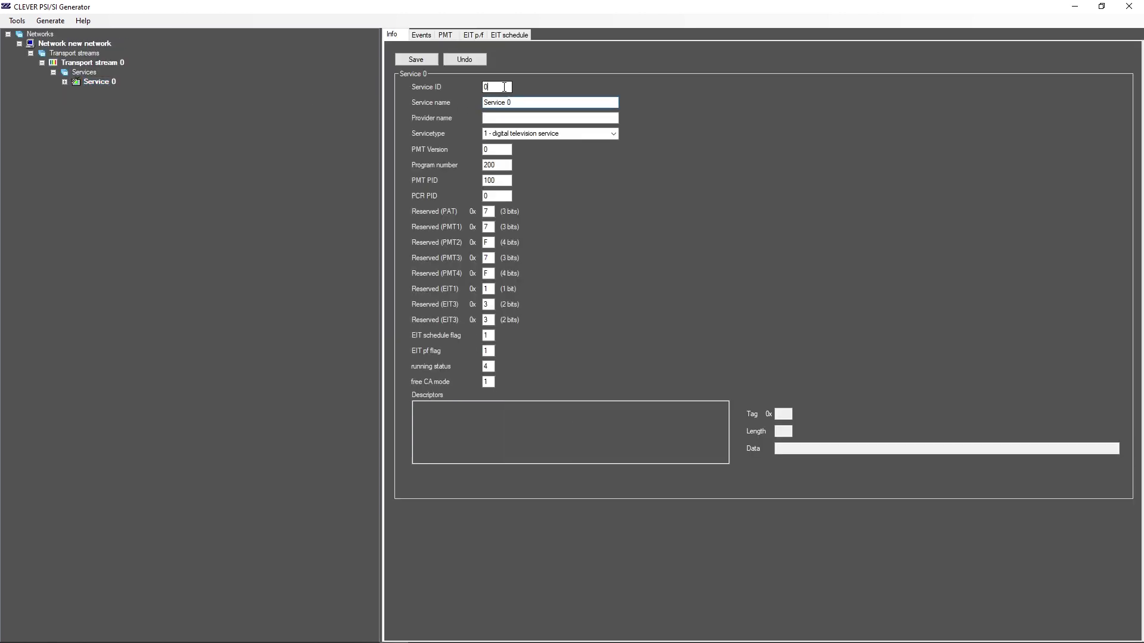
pyautogui.write('200')
# - Give Service 0 the service ID 200 and confirm its program number
pyautogui.click(497, 150)
pyautogui.click(497, 165)
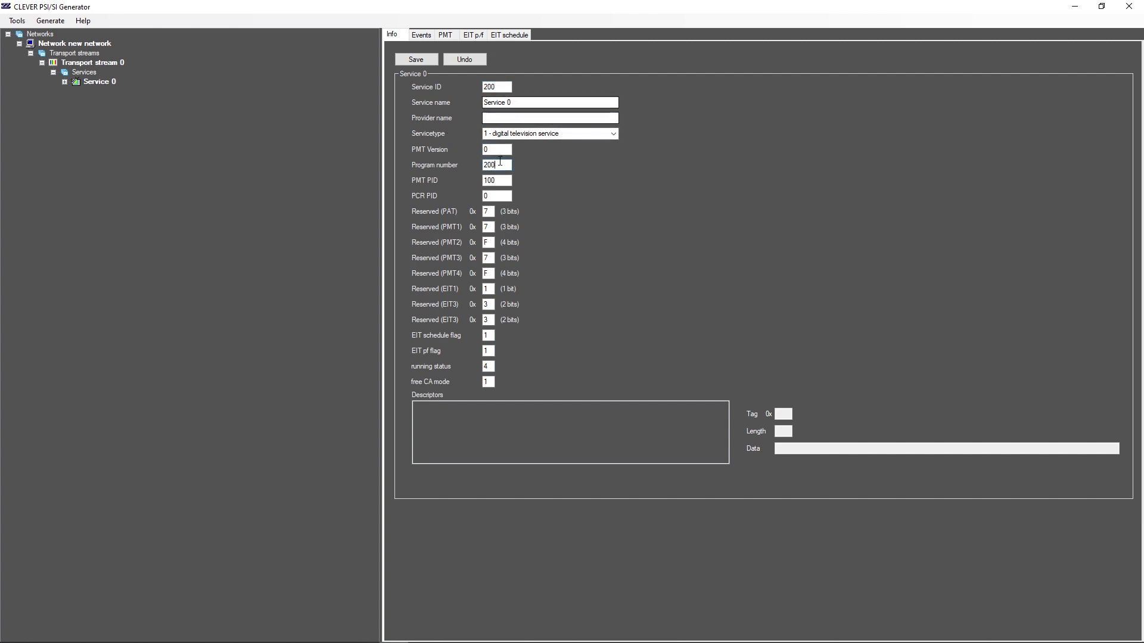
pyautogui.click(99, 81)
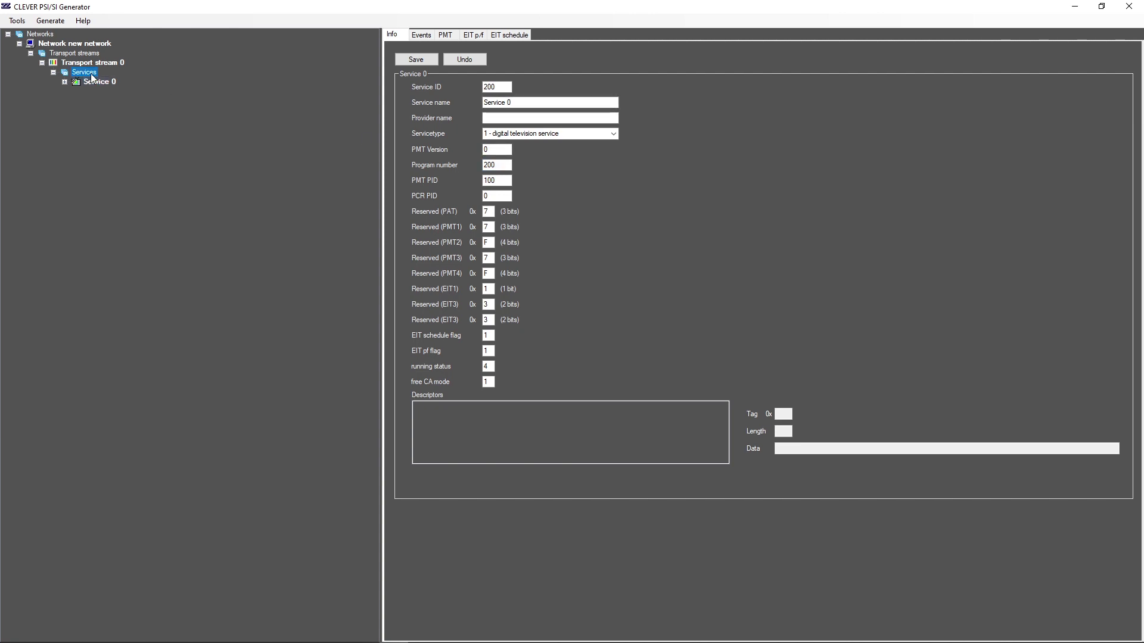
# - Add Service 1 with program number and service ID 201
pyautogui.click(84, 72)
pyautogui.rightClick(84, 73)
pyautogui.click(114, 79)
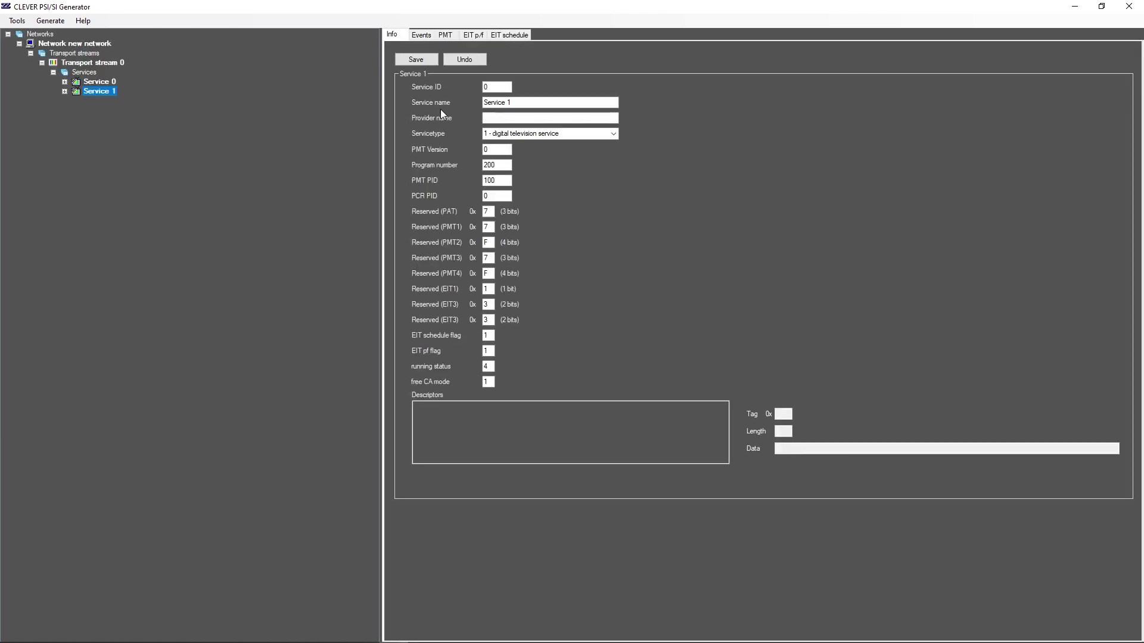
pyautogui.click(497, 165)
pyautogui.write('1')
pyautogui.hotkey('shift', 'Tab')
pyautogui.hotkey('shift', 'Tab')
pyautogui.hotkey('shift', 'Tab')
pyautogui.write('201')
# - Add a video component with PID 200 and an audio component with PID 201 to Service 0
pyautogui.rightClick(98, 82)
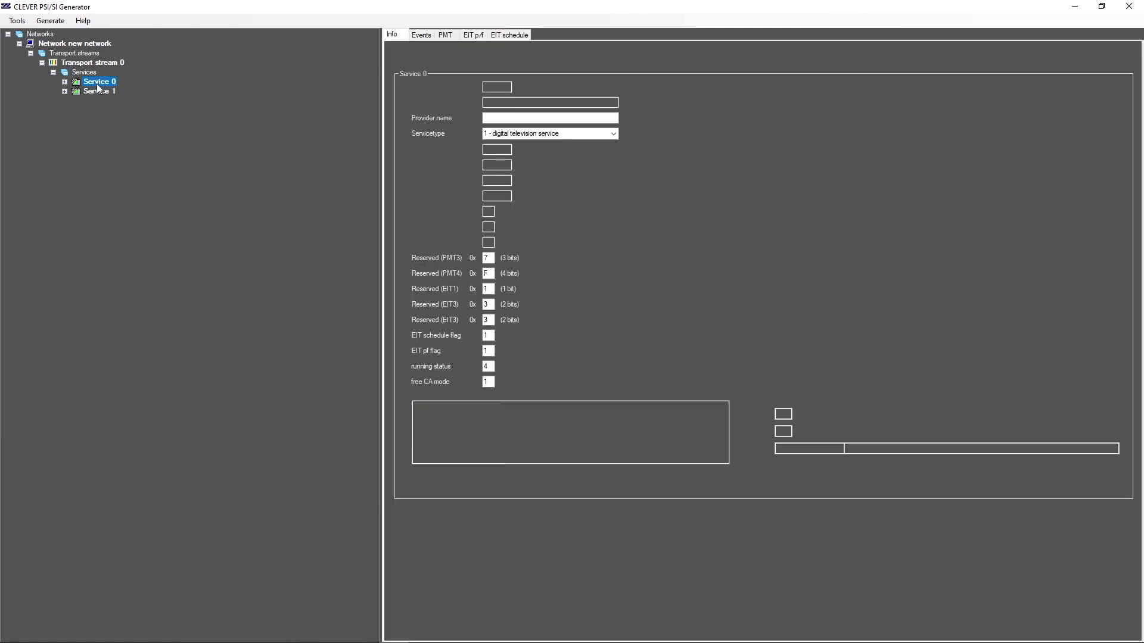
pyautogui.moveTo(144, 91)
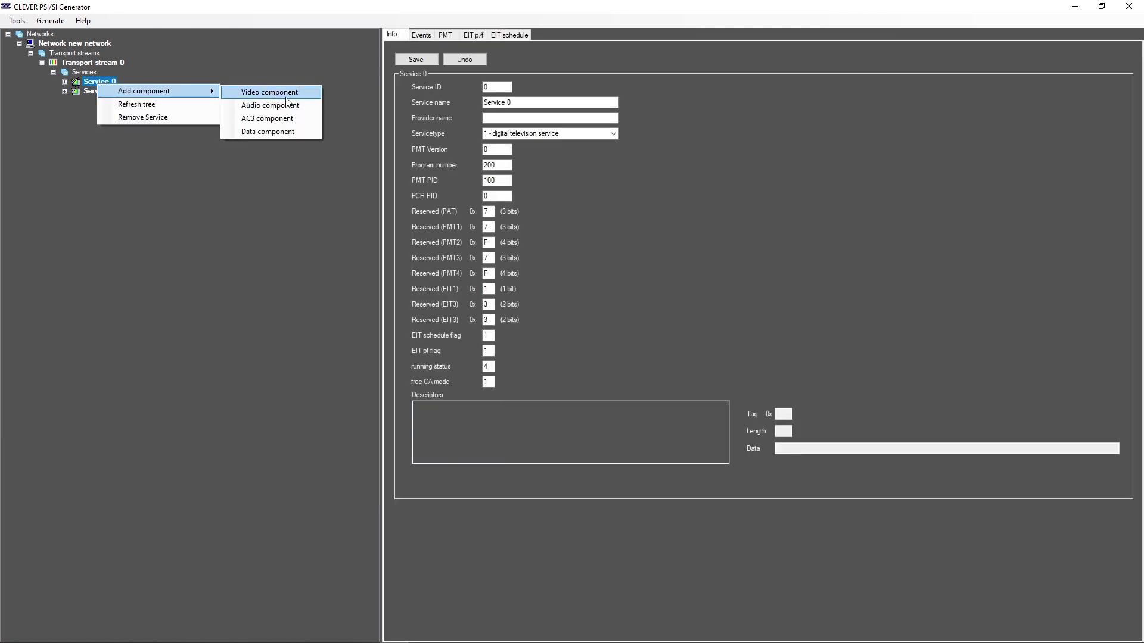
pyautogui.click(270, 92)
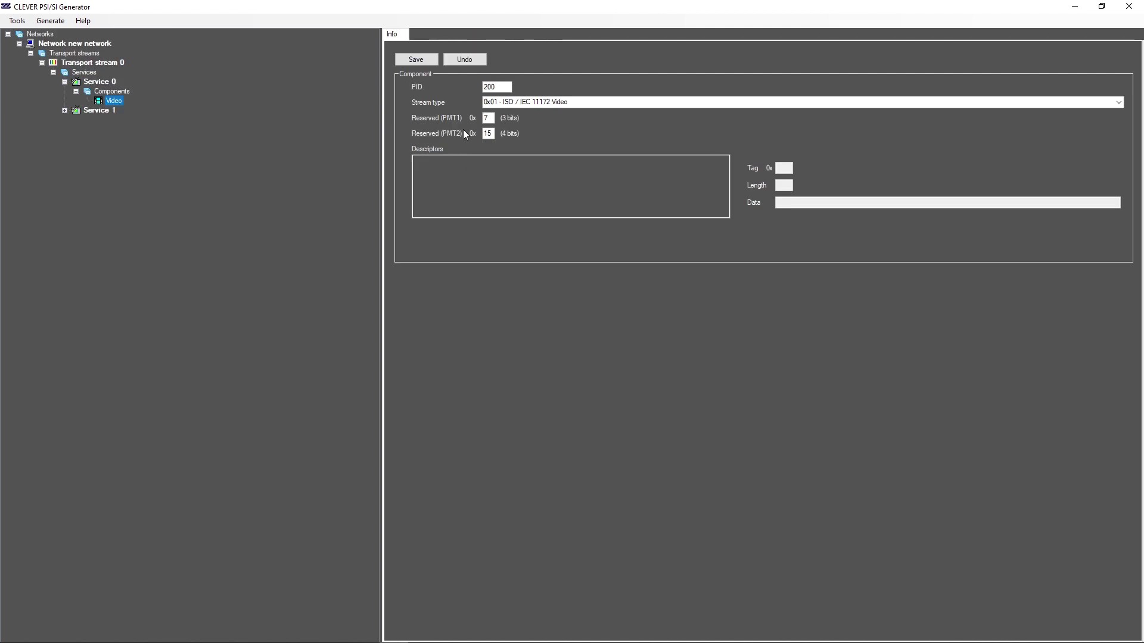
pyautogui.doubleClick(496, 86)
pyautogui.click(415, 59)
pyautogui.rightClick(102, 89)
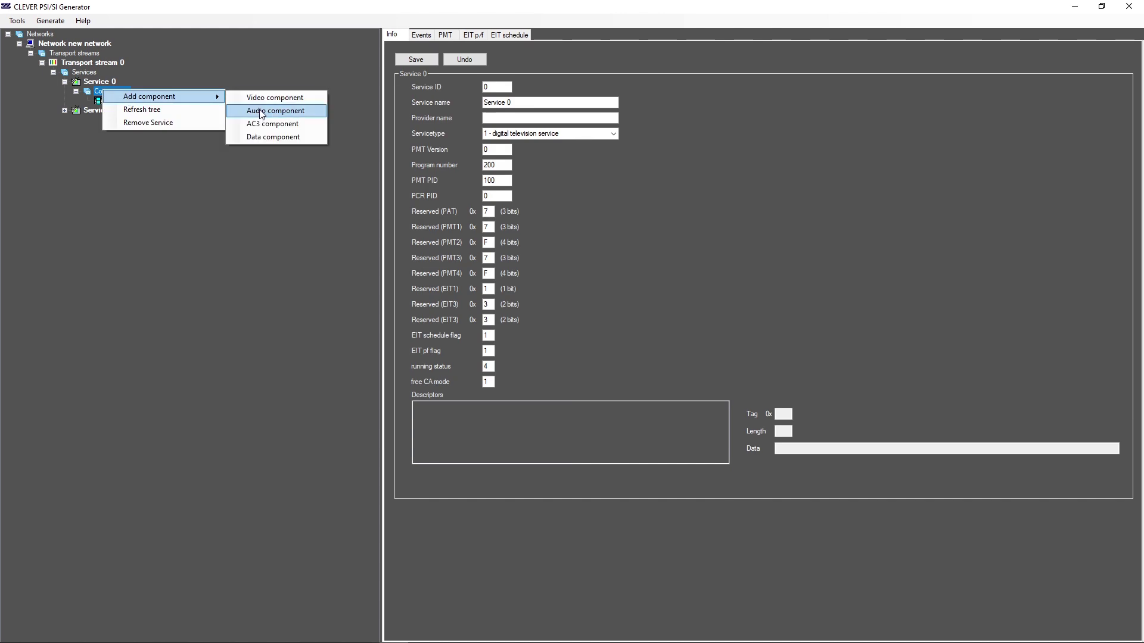
pyautogui.click(275, 112)
pyautogui.doubleClick(496, 86)
pyautogui.write('201')
pyautogui.click(416, 59)
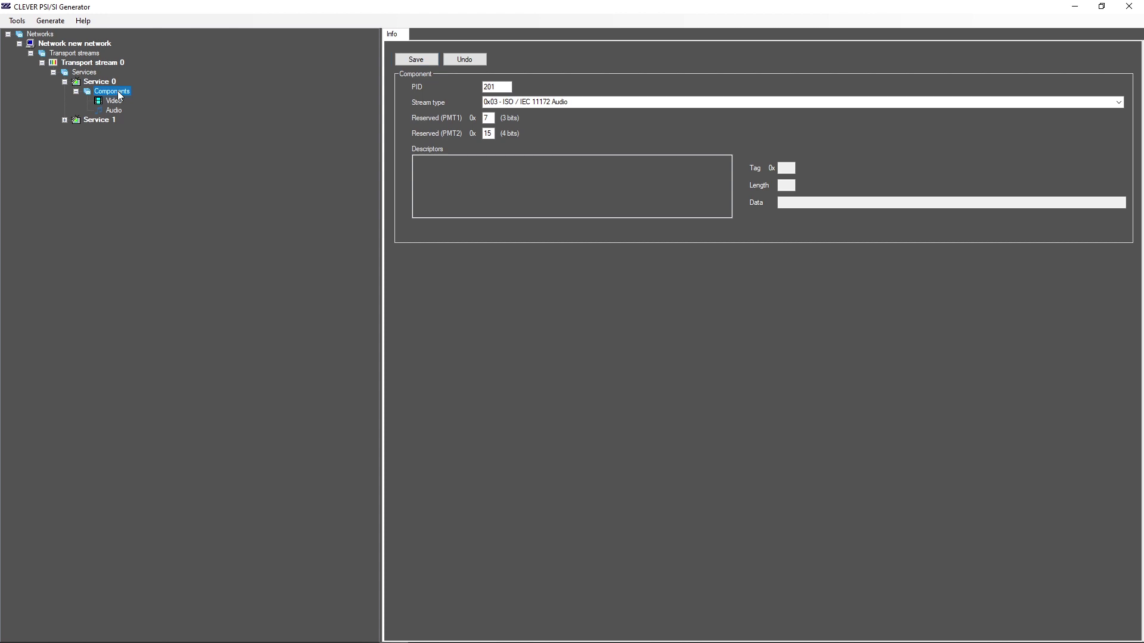
# - Add an AC3 audio component with PID 202 to Service 0 and save it
pyautogui.click(118, 90)
pyautogui.rightClick(116, 100)
pyautogui.press('Escape')
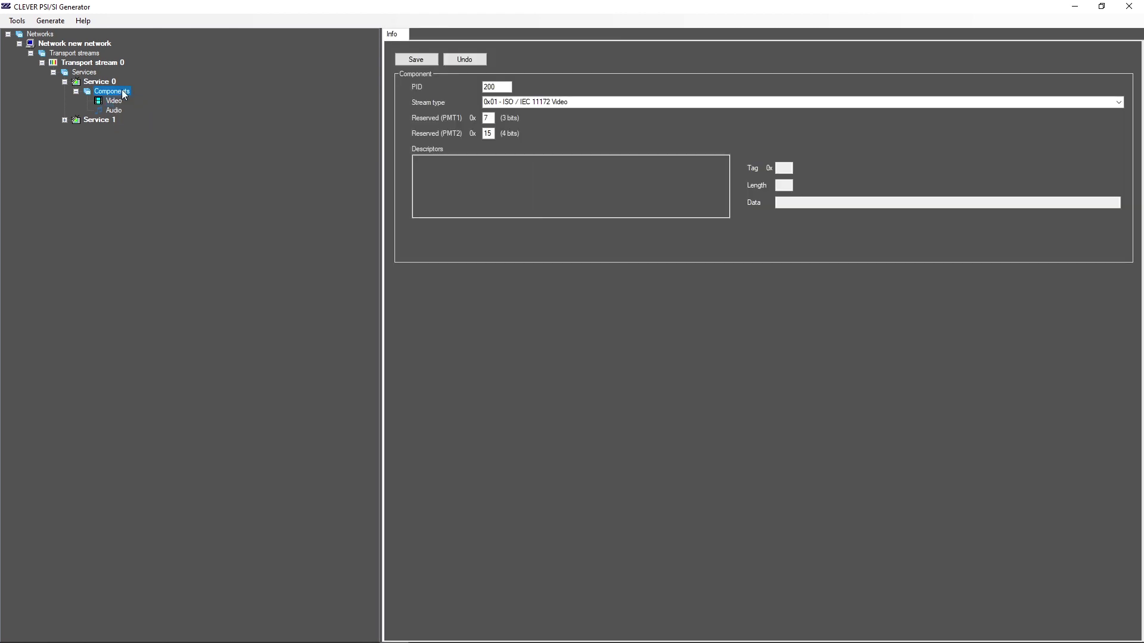
pyautogui.rightClick(111, 90)
pyautogui.click(292, 124)
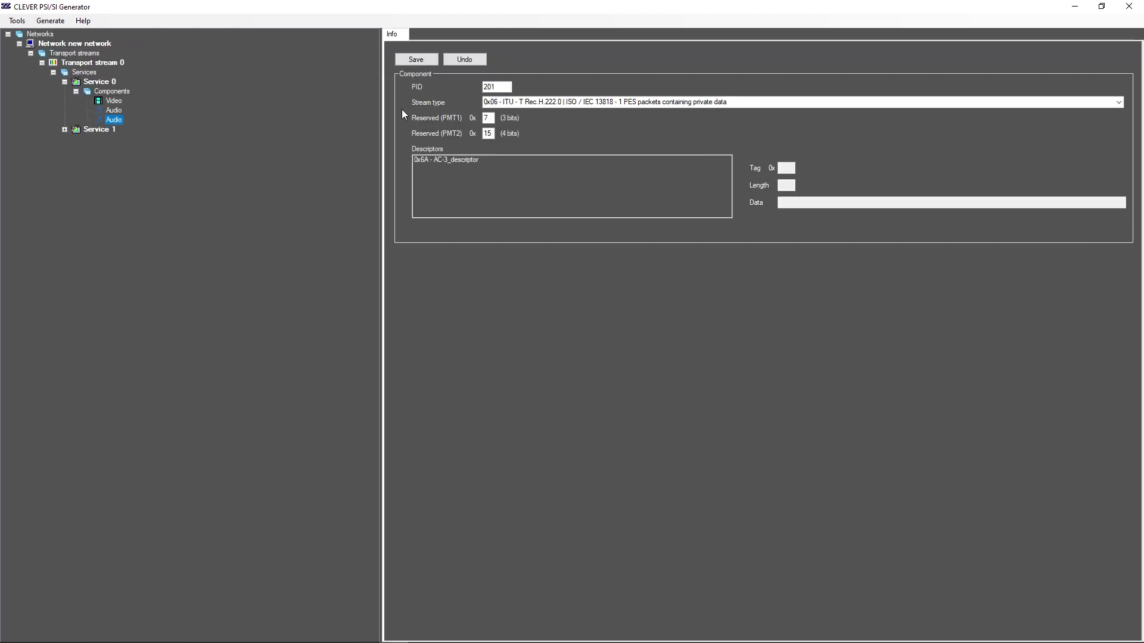
pyautogui.doubleClick(496, 87)
pyautogui.click(416, 59)
# - Add a data component with PID 204 to Service 0 and save it
pyautogui.rightClick(111, 92)
pyautogui.click(284, 149)
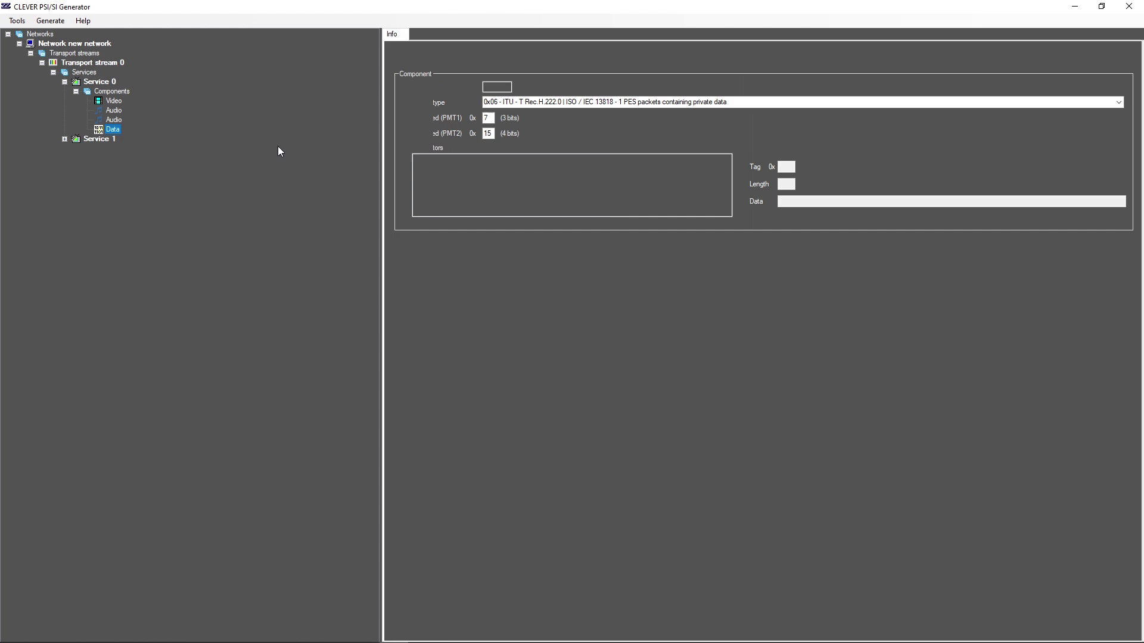
pyautogui.doubleClick(496, 87)
pyautogui.write('204')
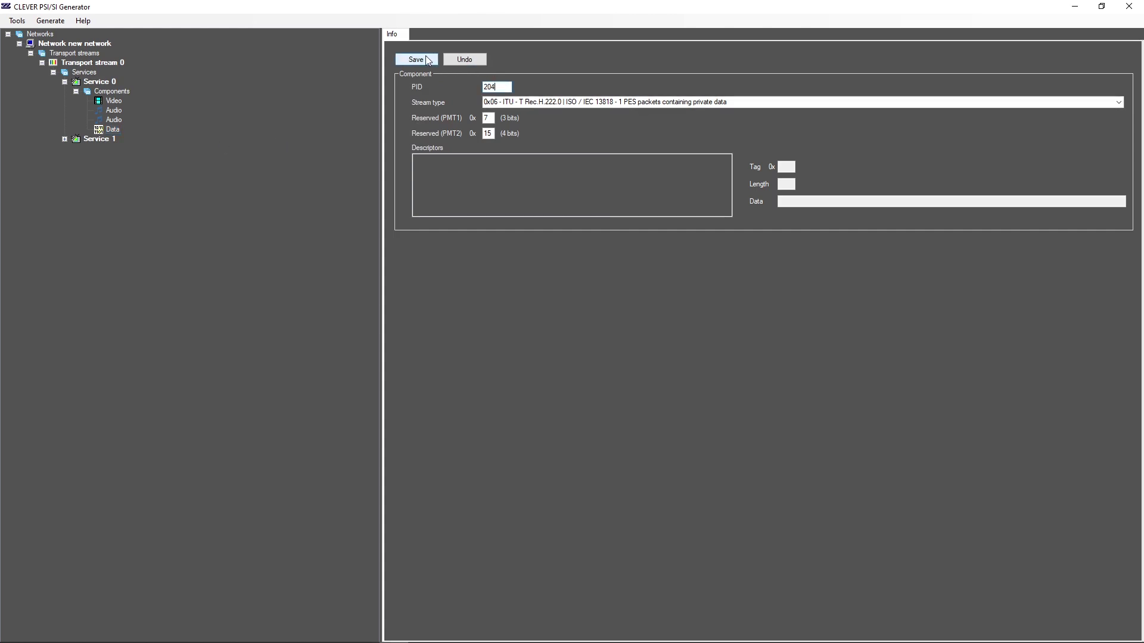
pyautogui.click(416, 60)
pyautogui.rightClick(93, 82)
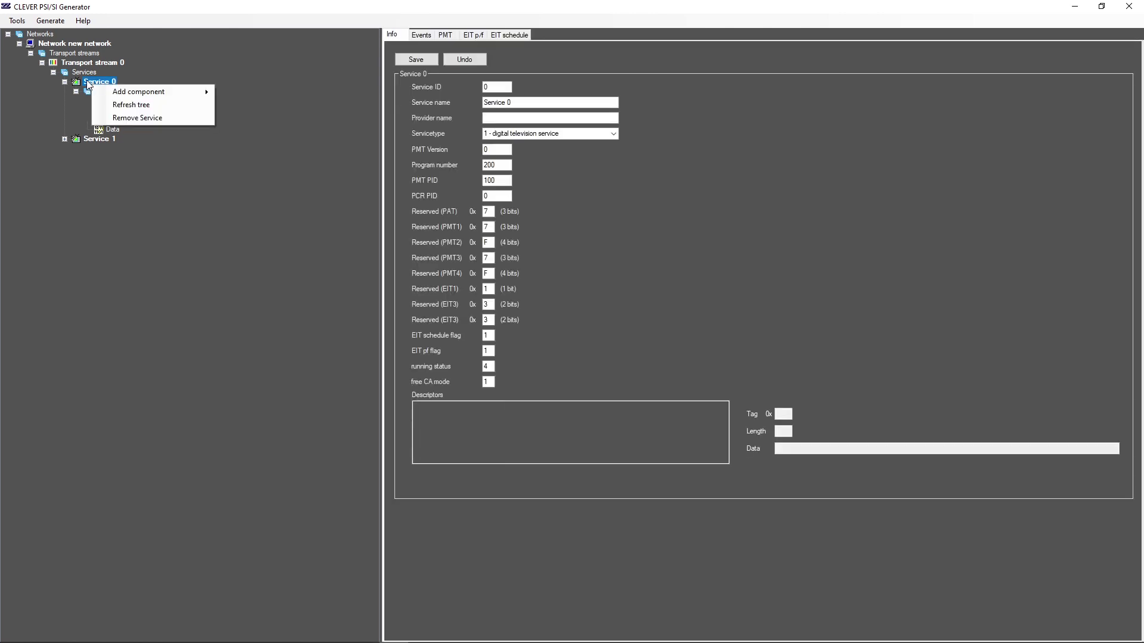
# - Create a new event 'Event' of 01:00:00 duration with short and extended descriptions
pyautogui.click(87, 83)
pyautogui.click(104, 100)
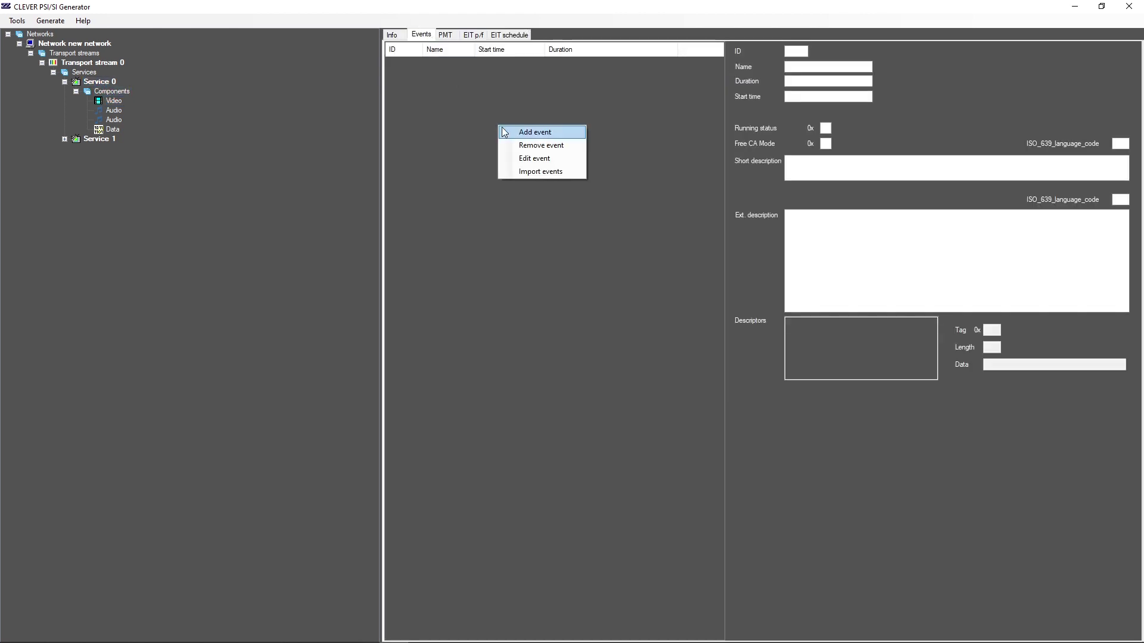
pyautogui.click(528, 131)
pyautogui.click(521, 262)
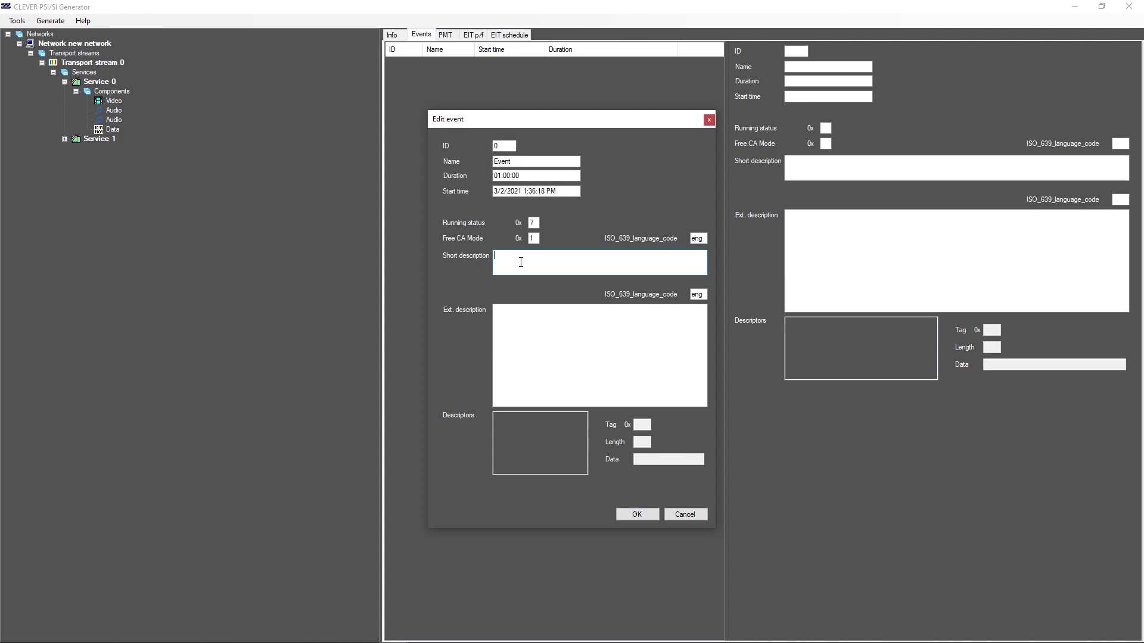
pyautogui.write('Short description')
pyautogui.press('Tab')
pyautogui.write('In this pla')
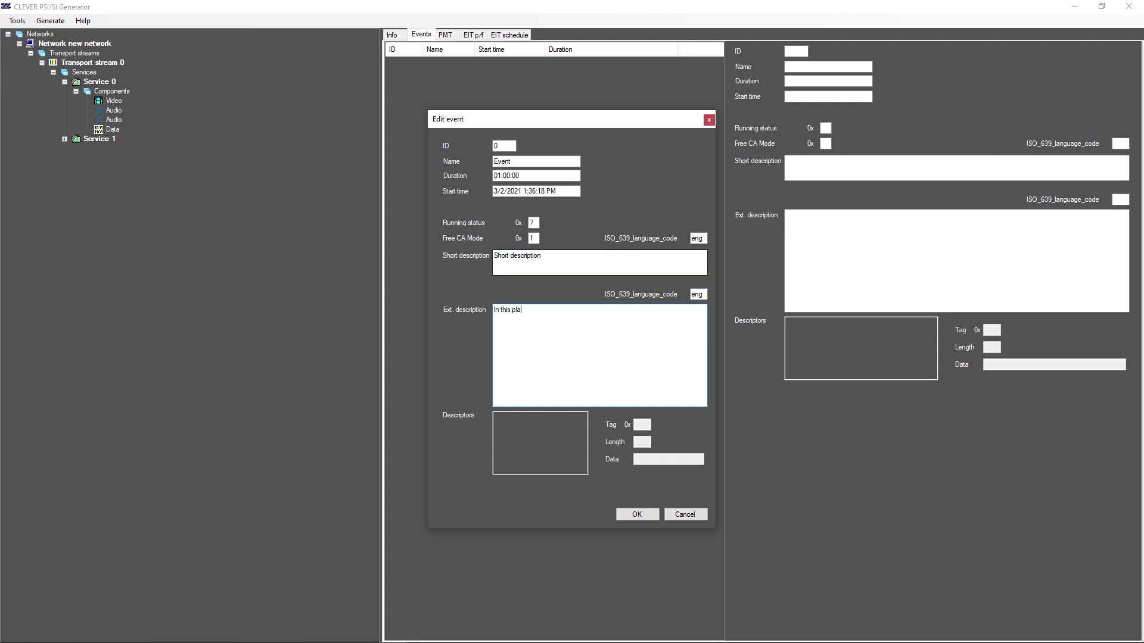
pyautogui.write('ce ')
pyautogui.write('you ')
pyautogui.write('can enter a ')
pyautogui.write('long ')
pyautogui.write('event d')
pyautogui.write('esc')
pyautogui.write('ription.')
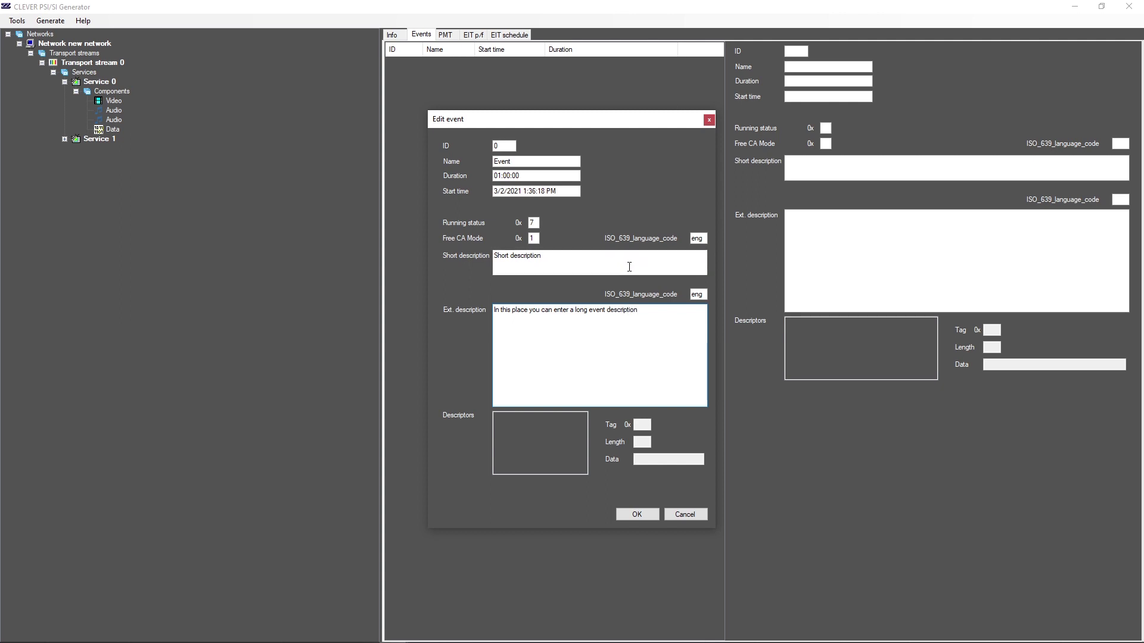
# - Save the new event and reopen it in the Edit event dialog
pyautogui.click(643, 515)
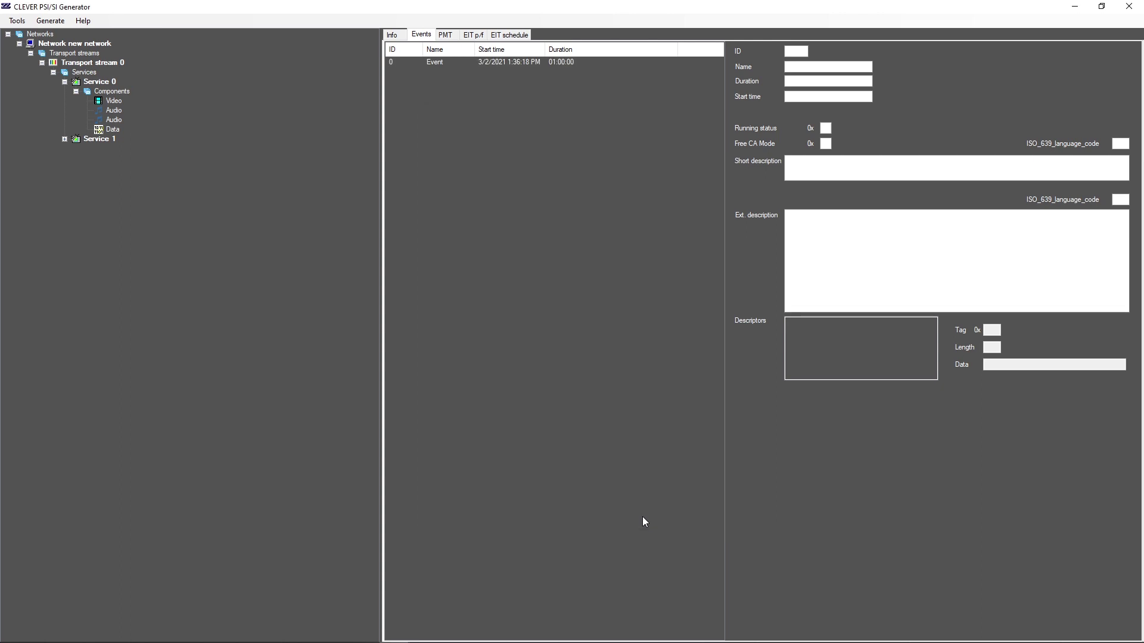
pyautogui.click(459, 66)
pyautogui.rightClick(459, 67)
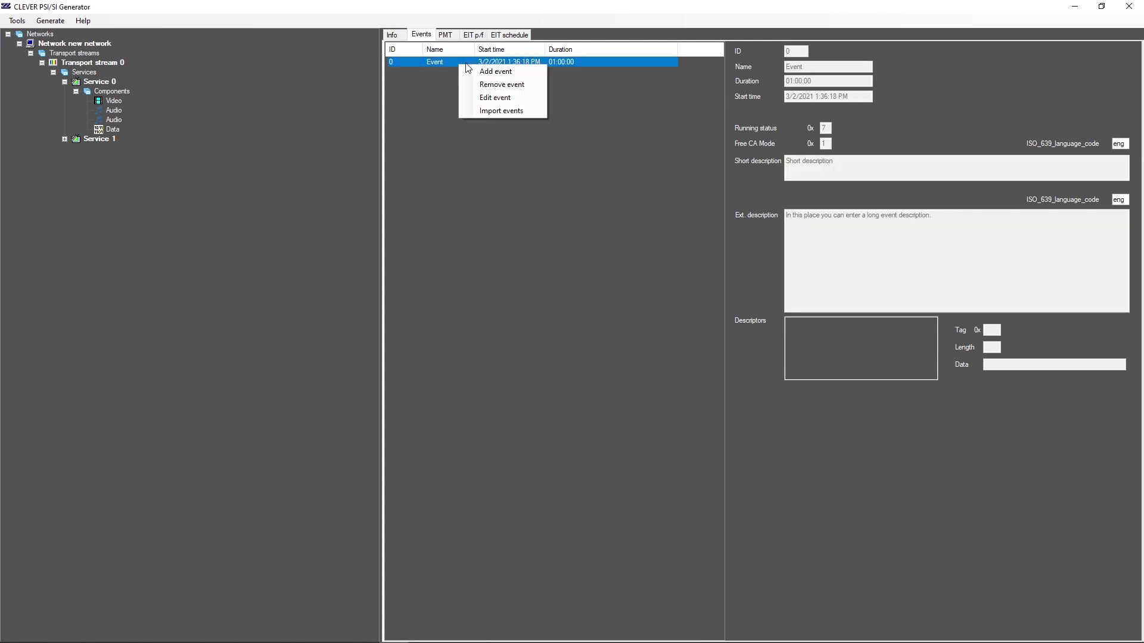
pyautogui.click(487, 92)
# - Start adding a descriptor, cancel it, and leave the event unchanged
pyautogui.rightClick(530, 443)
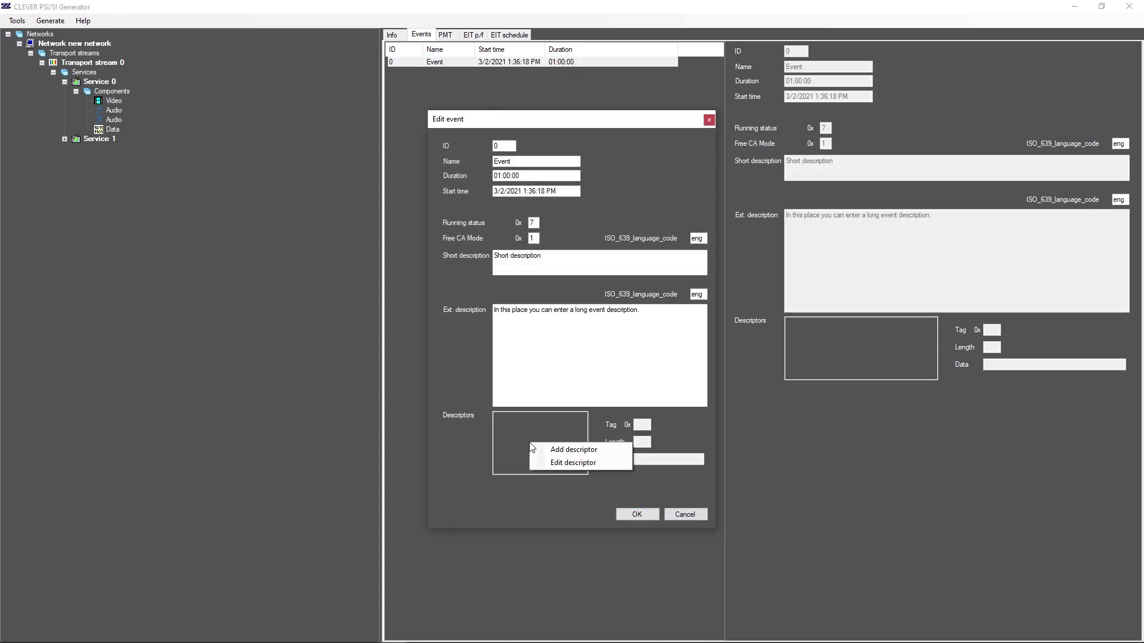
pyautogui.click(579, 451)
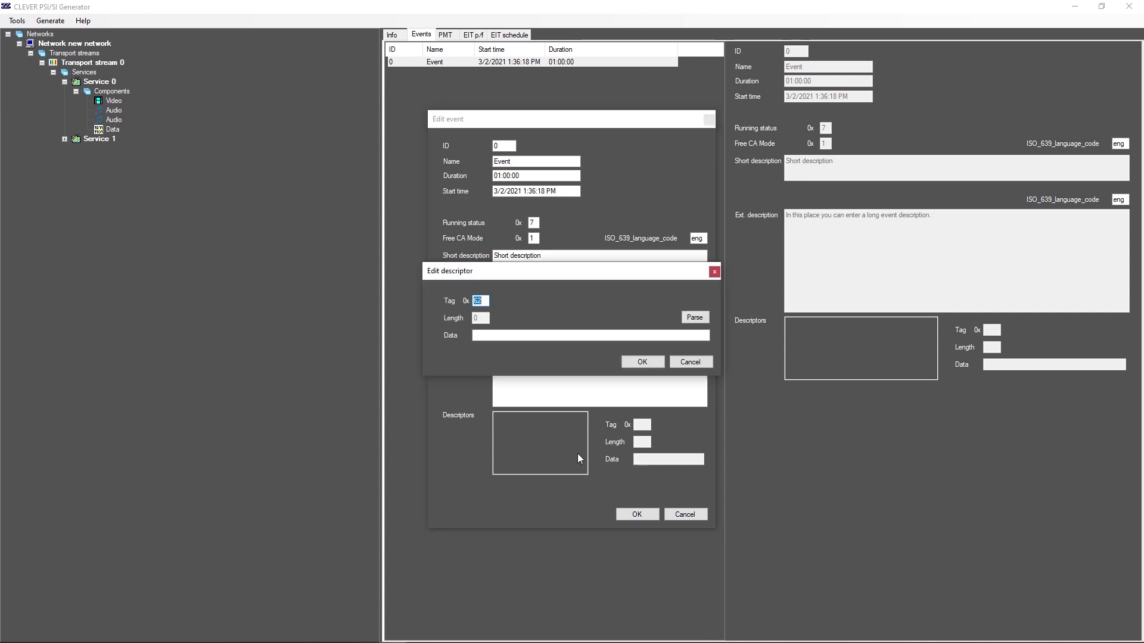
pyautogui.click(690, 363)
pyautogui.click(685, 515)
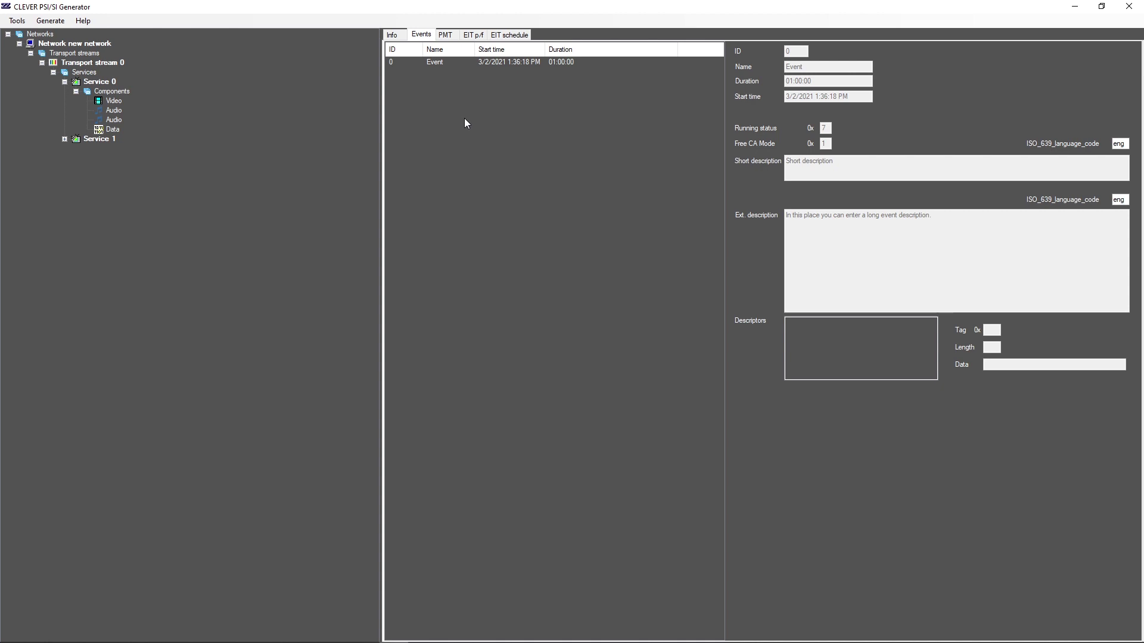
pyautogui.rightClick(435, 90)
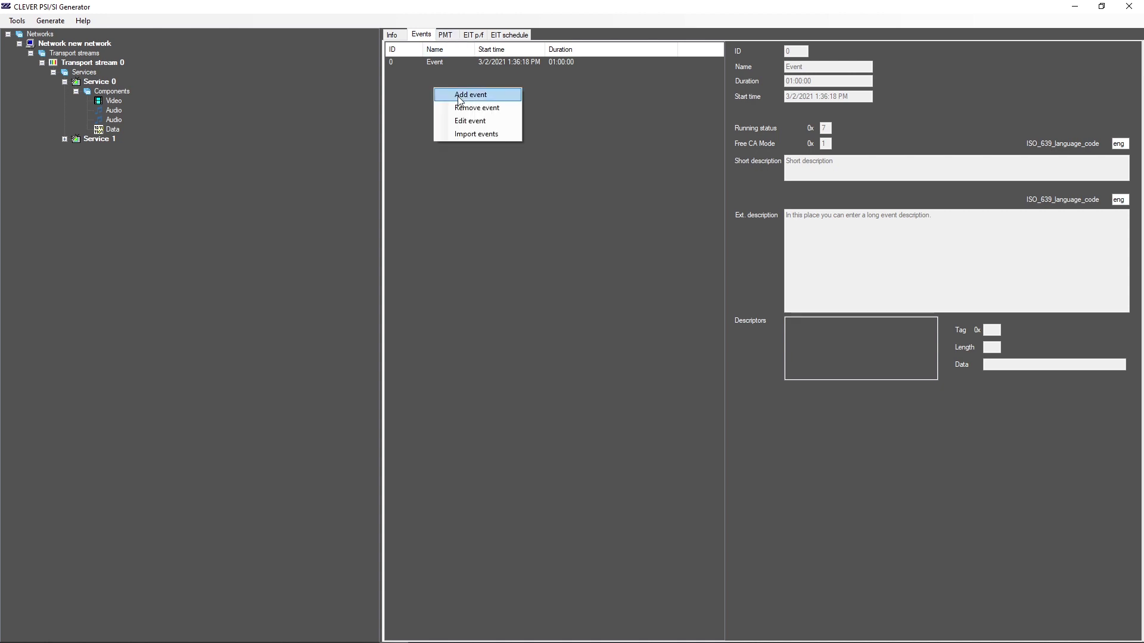
# - Import the events from Events2.xml and widen the Name column to show full titles
pyautogui.click(471, 134)
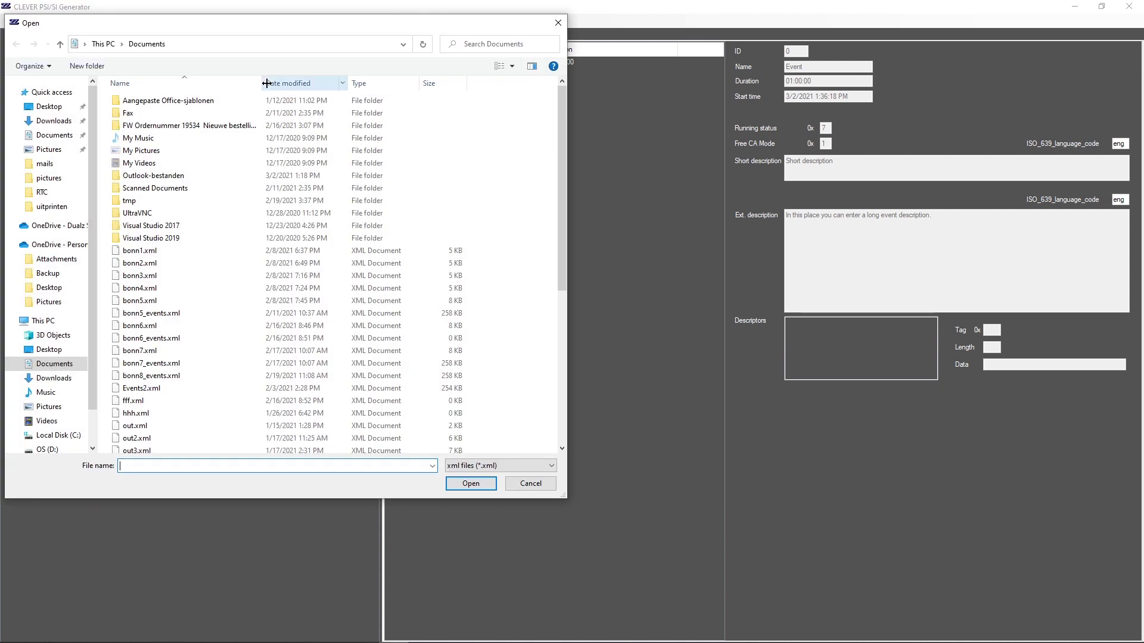
pyautogui.doubleClick(142, 388)
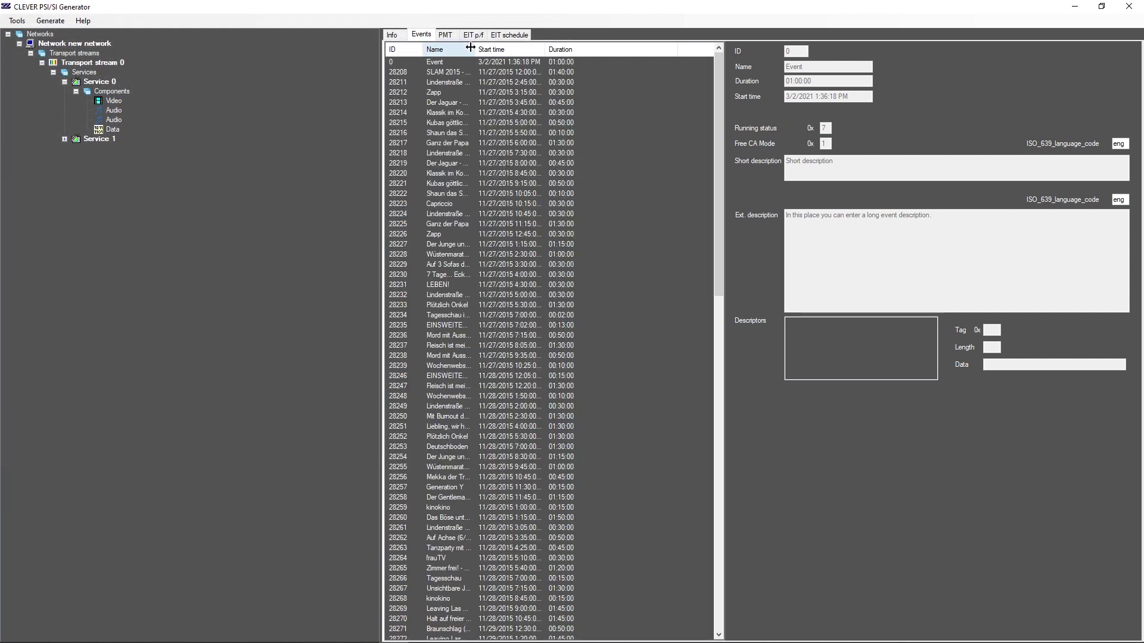
pyautogui.moveTo(475, 48); pyautogui.dragTo(547, 48)
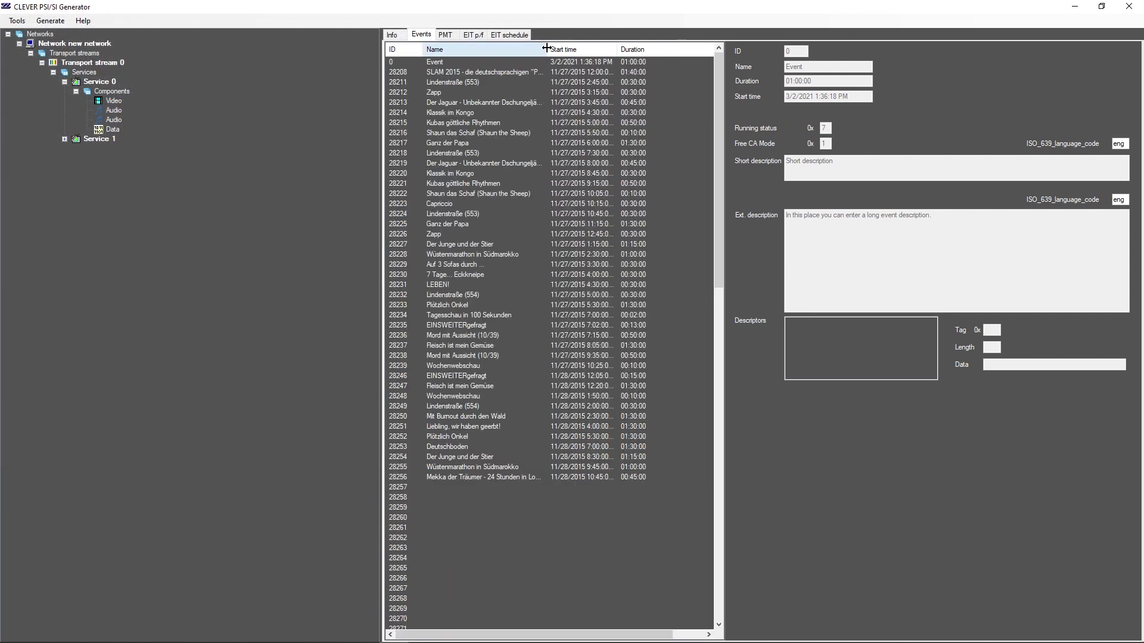
# - Edit the SLAM 2015 event and its 0x4E extended event descriptor
pyautogui.rightClick(478, 72)
pyautogui.click(505, 105)
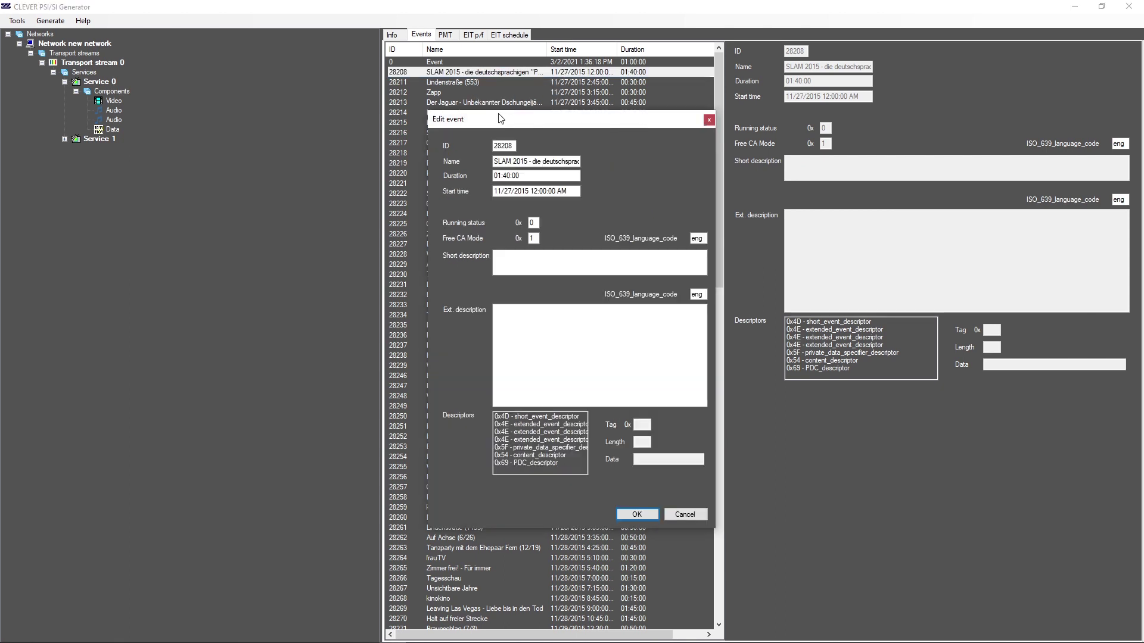
pyautogui.rightClick(537, 437)
pyautogui.click(537, 432)
pyautogui.rightClick(526, 432)
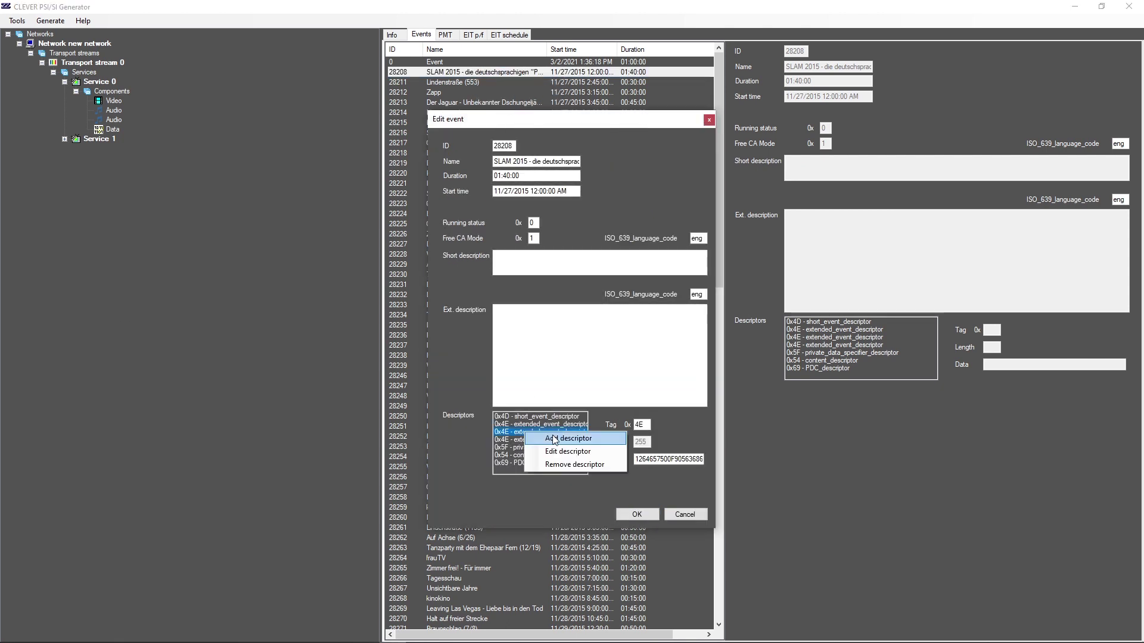
pyautogui.click(572, 451)
# - Parse the descriptor, read its extended text, close the editors and select the Plötzlich Onkel event
pyautogui.click(694, 317)
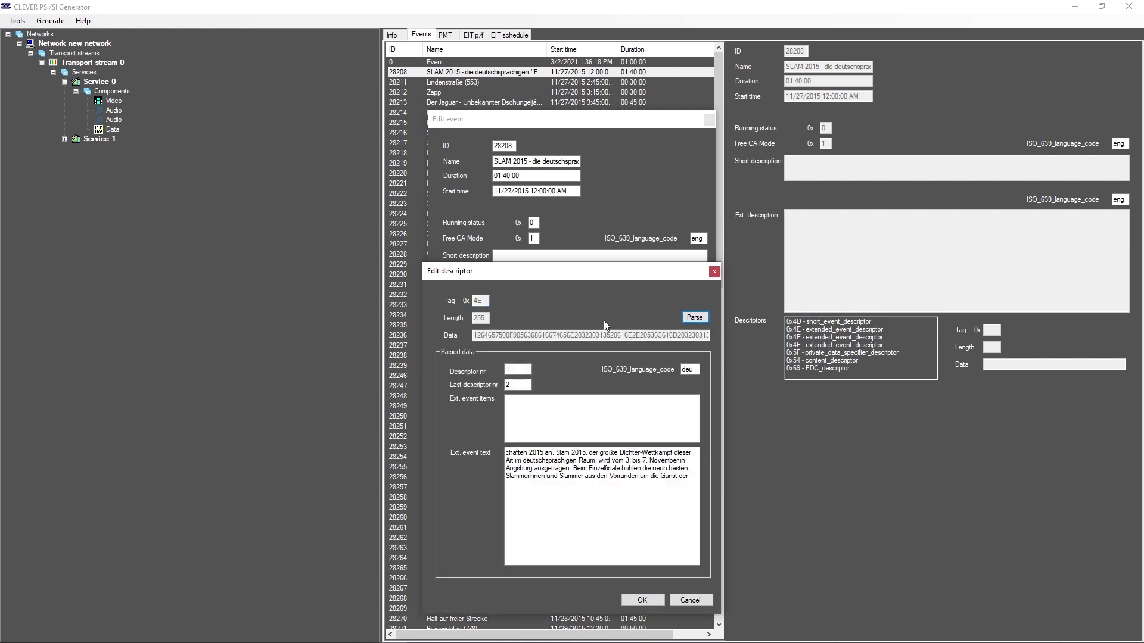
pyautogui.click(518, 385)
pyautogui.click(534, 471)
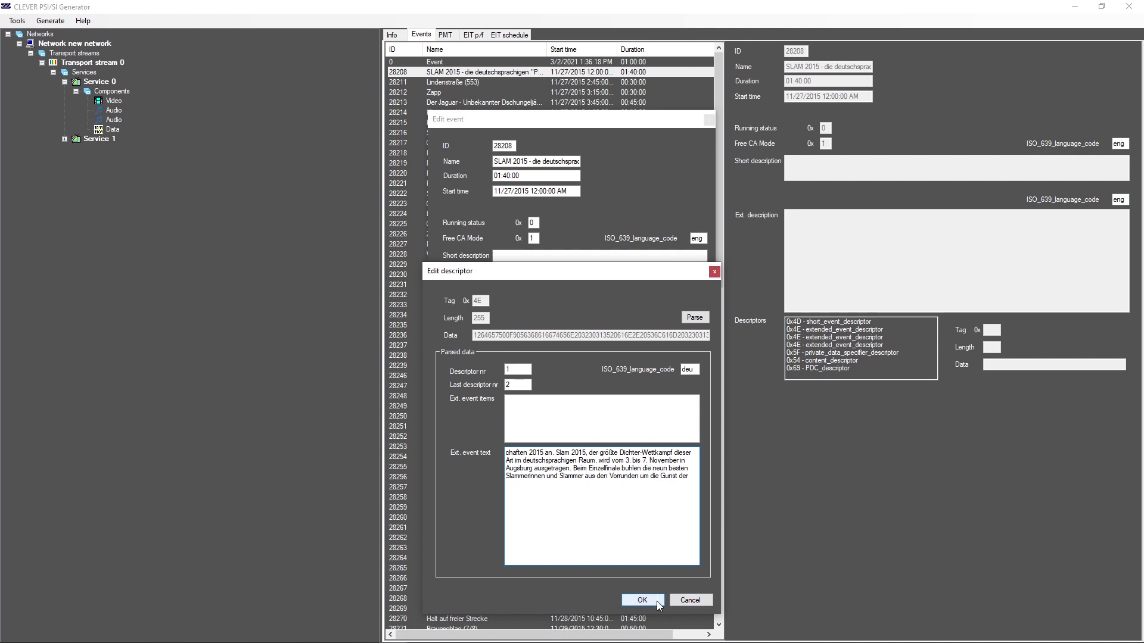
pyautogui.click(642, 601)
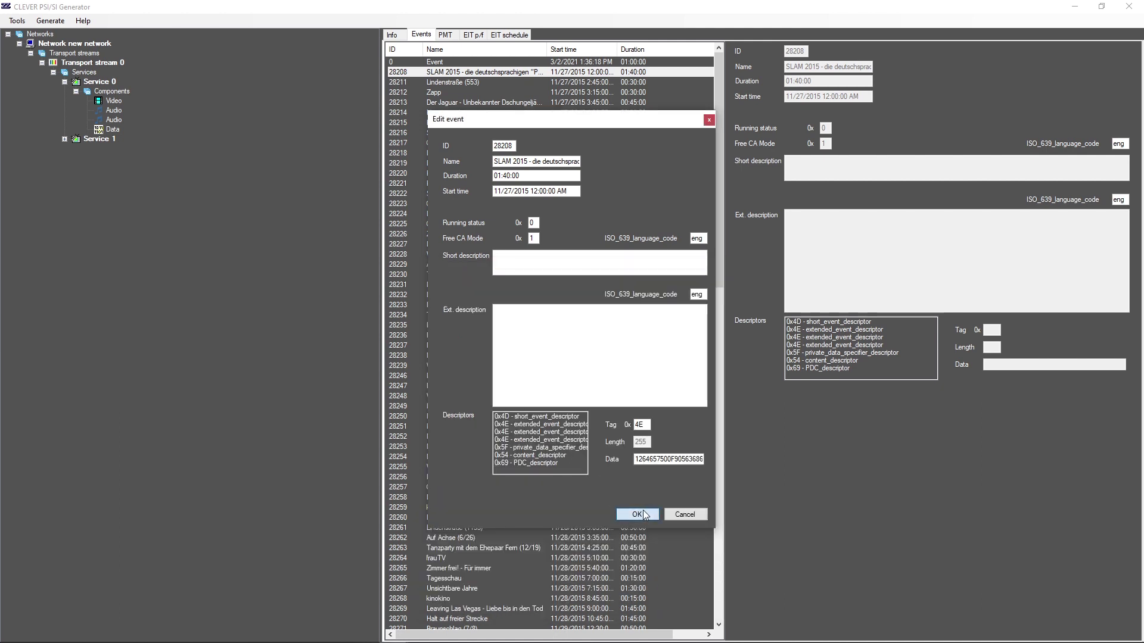
pyautogui.click(631, 515)
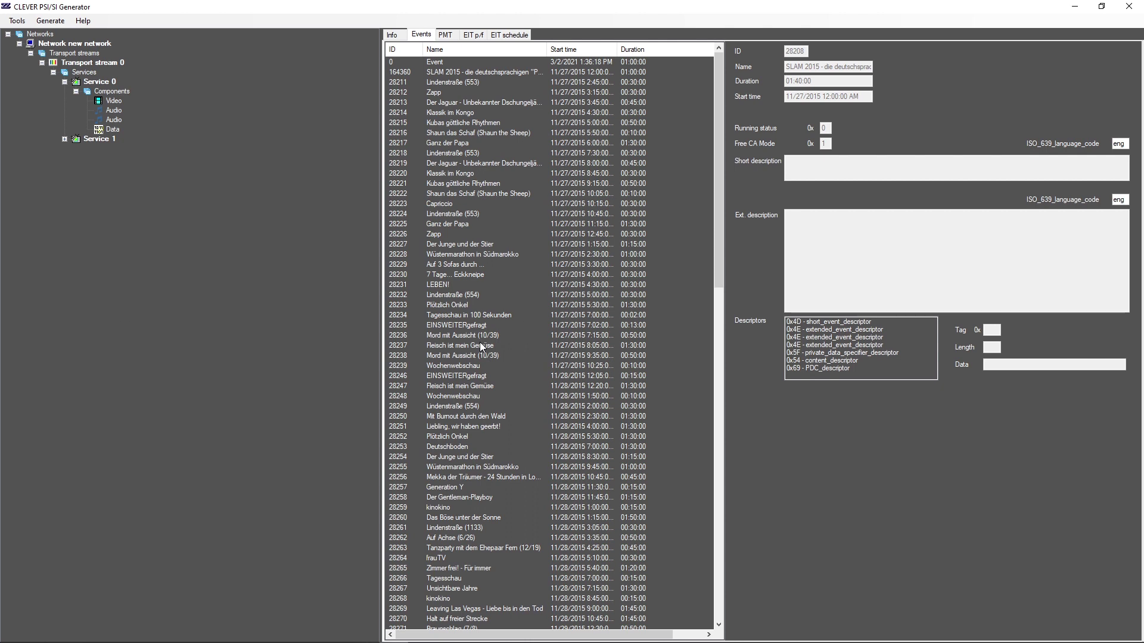
pyautogui.click(482, 304)
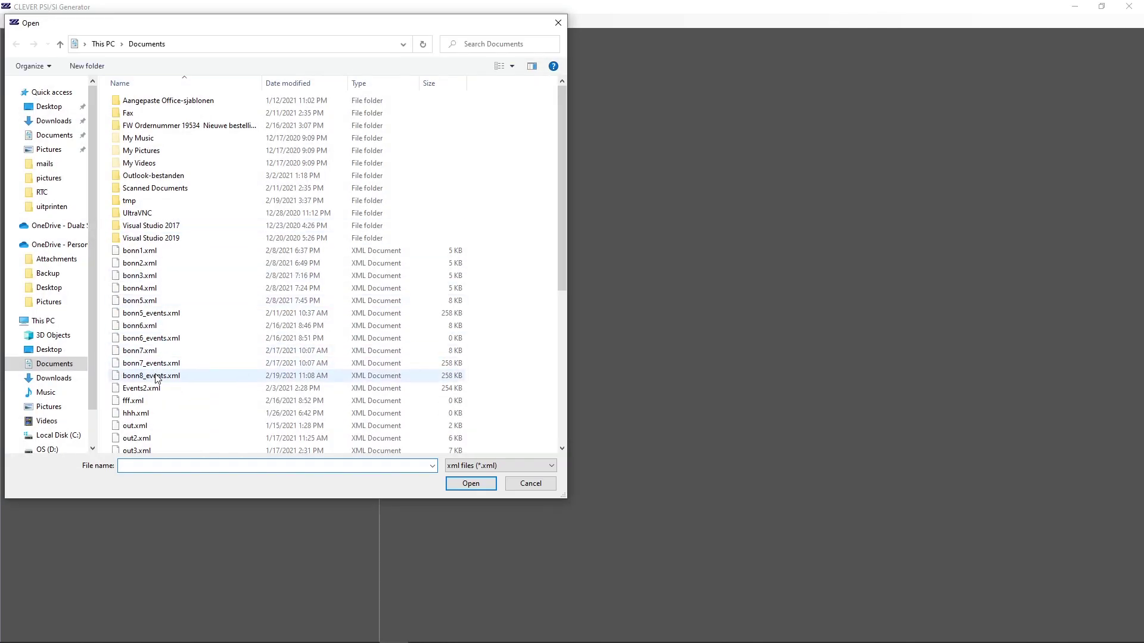
# - Load the WDR A_PP2_1 configuration and show Das erste HD (Test)'s events, selecting Ganz der Papa
pyautogui.doubleClick(156, 376)
pyautogui.click(117, 81)
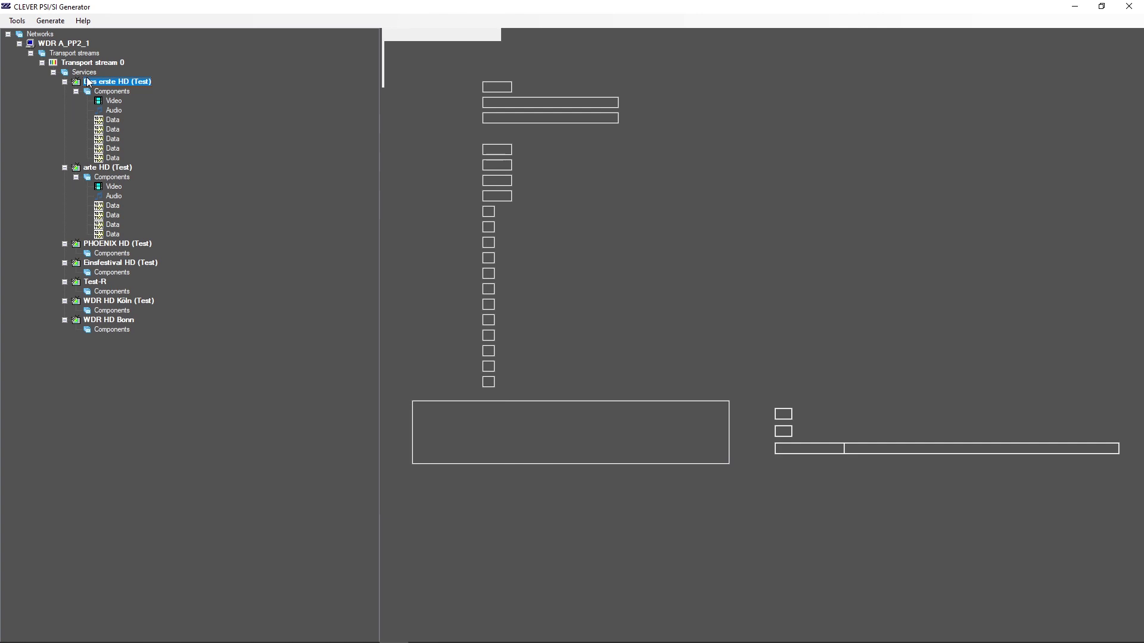
pyautogui.click(421, 35)
pyautogui.click(505, 215)
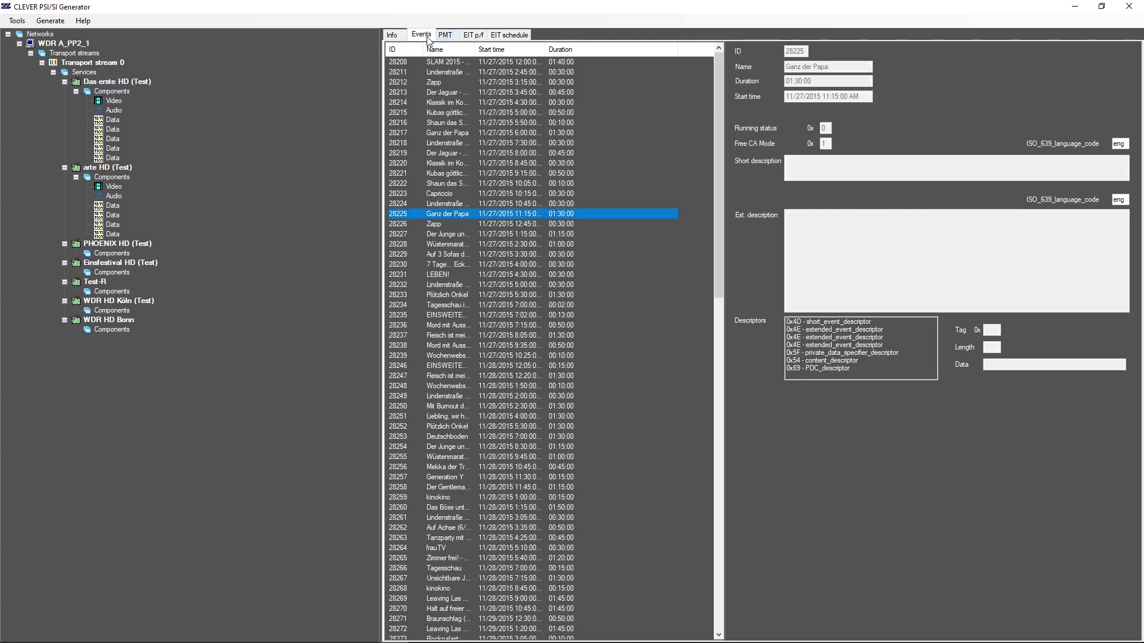
# - View the network's NIT section and Transport stream 0's PAT section
pyautogui.click(63, 43)
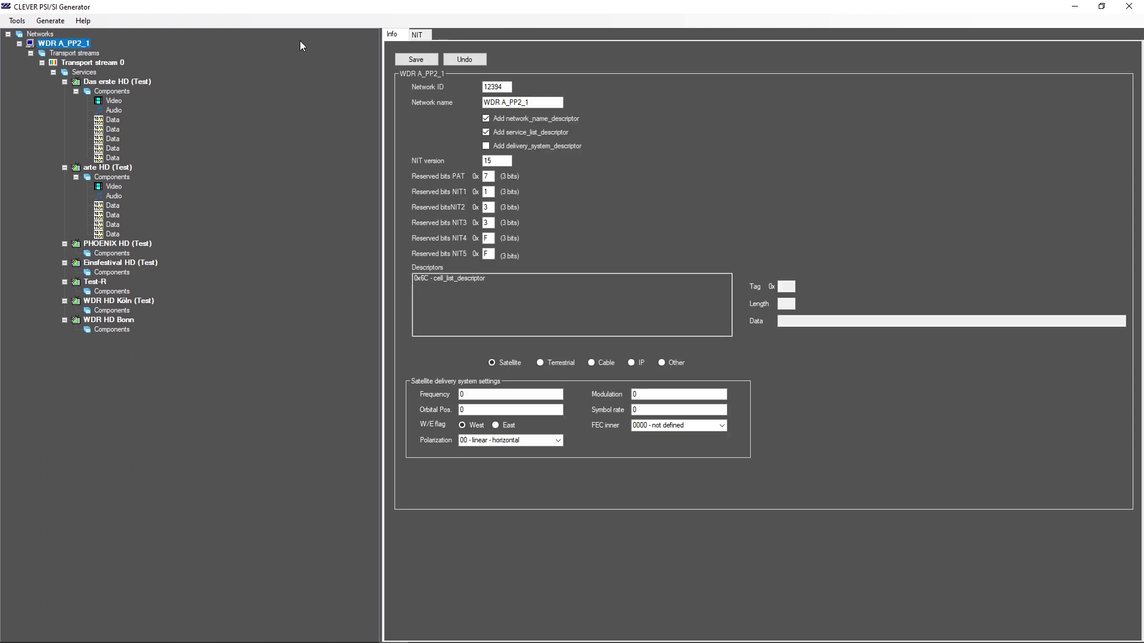
pyautogui.click(417, 34)
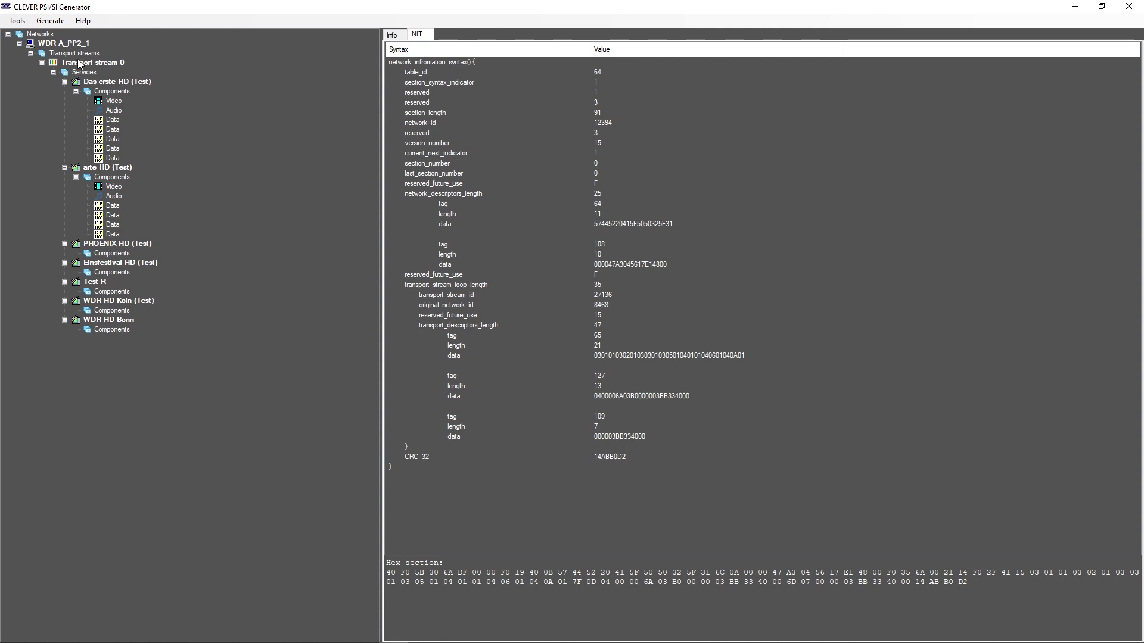
pyautogui.click(93, 64)
pyautogui.click(420, 35)
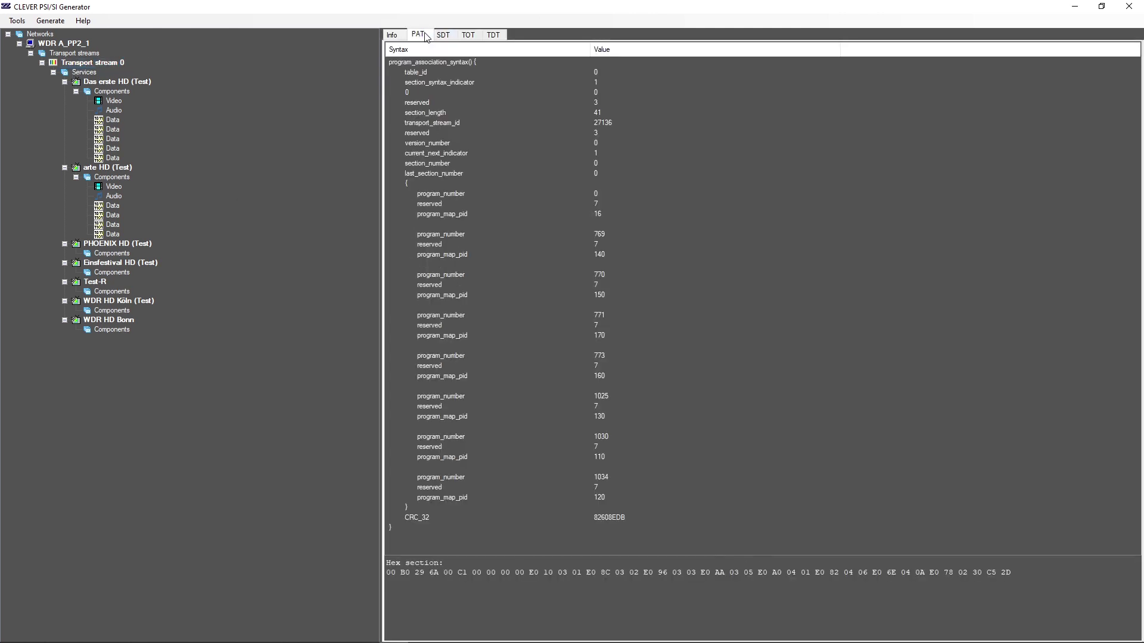
# - View the SDT, TOT and TDT sections, then select Das erste HD (Test)
pyautogui.click(444, 36)
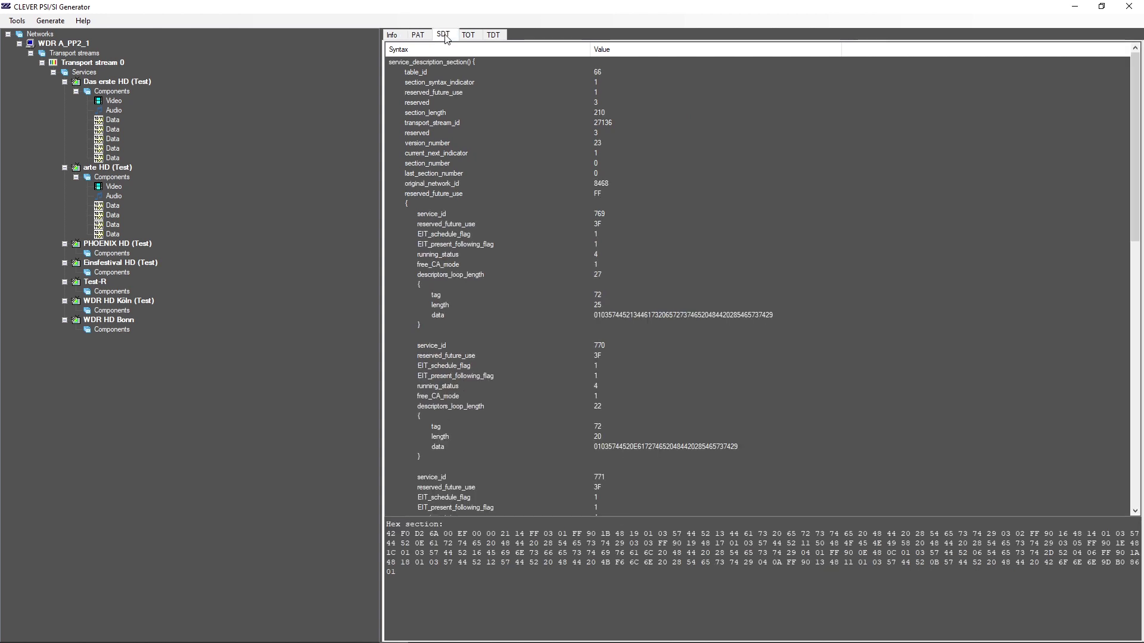
pyautogui.click(467, 34)
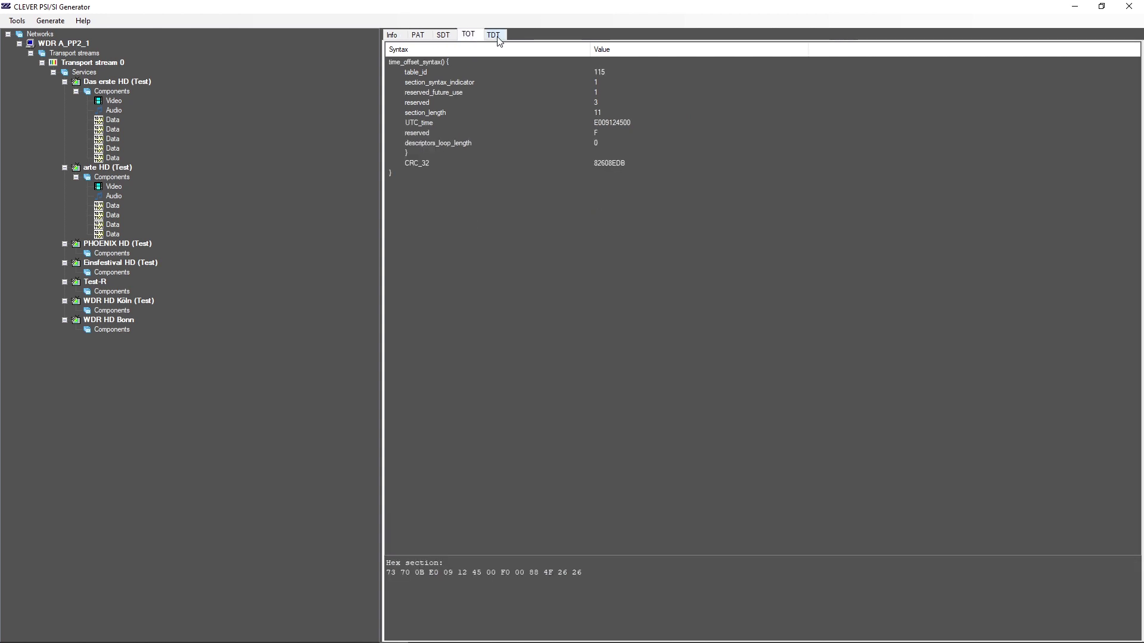
pyautogui.click(492, 35)
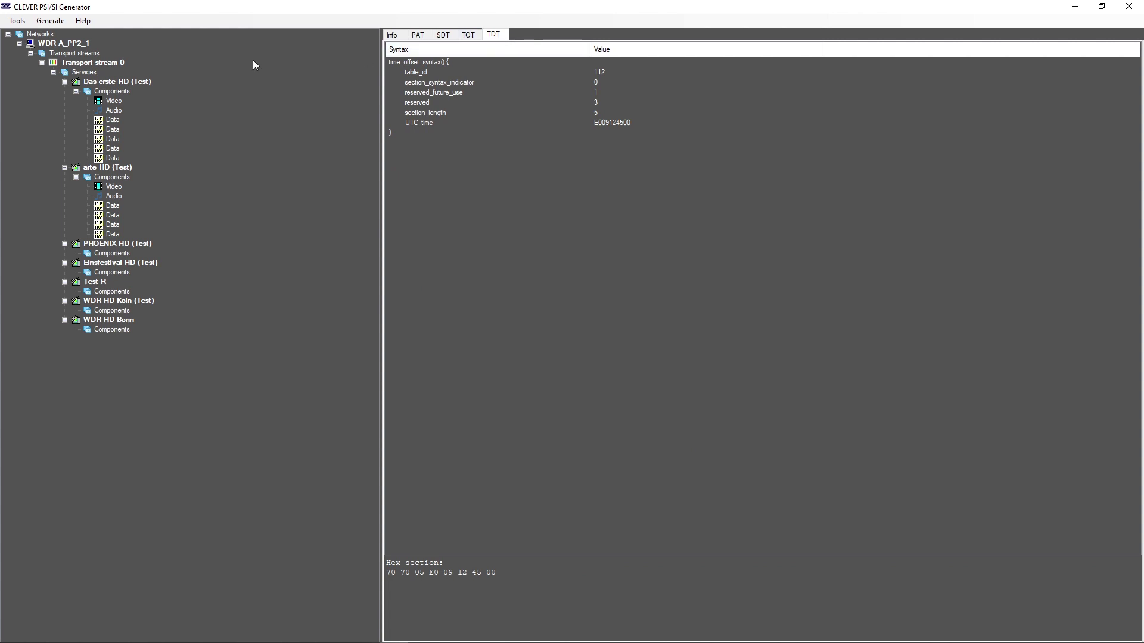
pyautogui.click(82, 81)
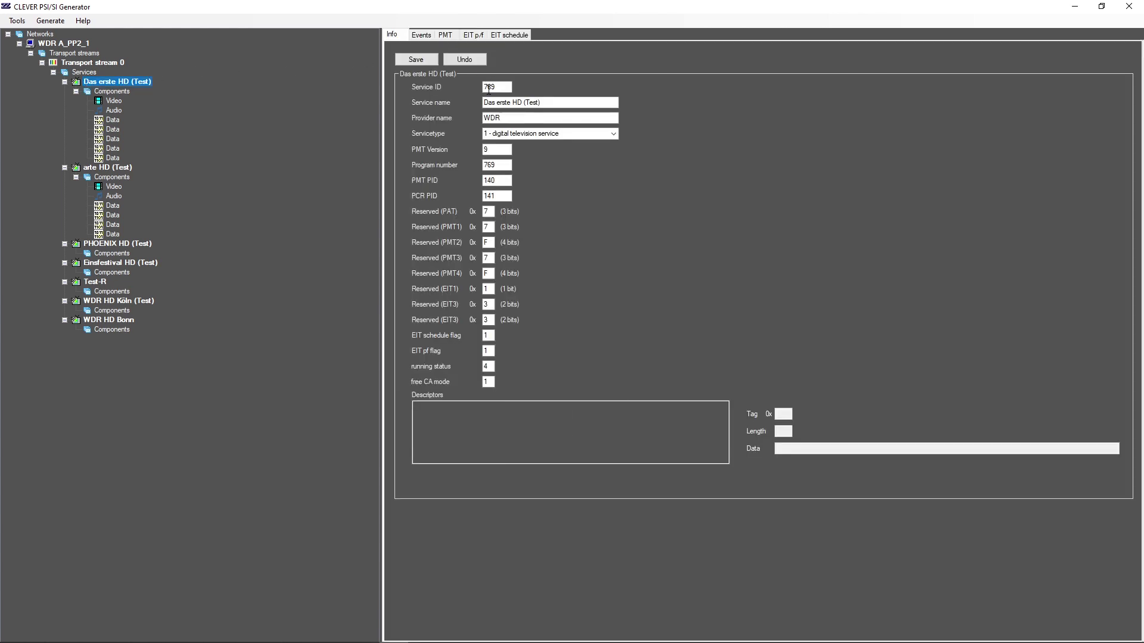
# - Review the service's events list, PMT and EIT present/following sections
pyautogui.click(421, 35)
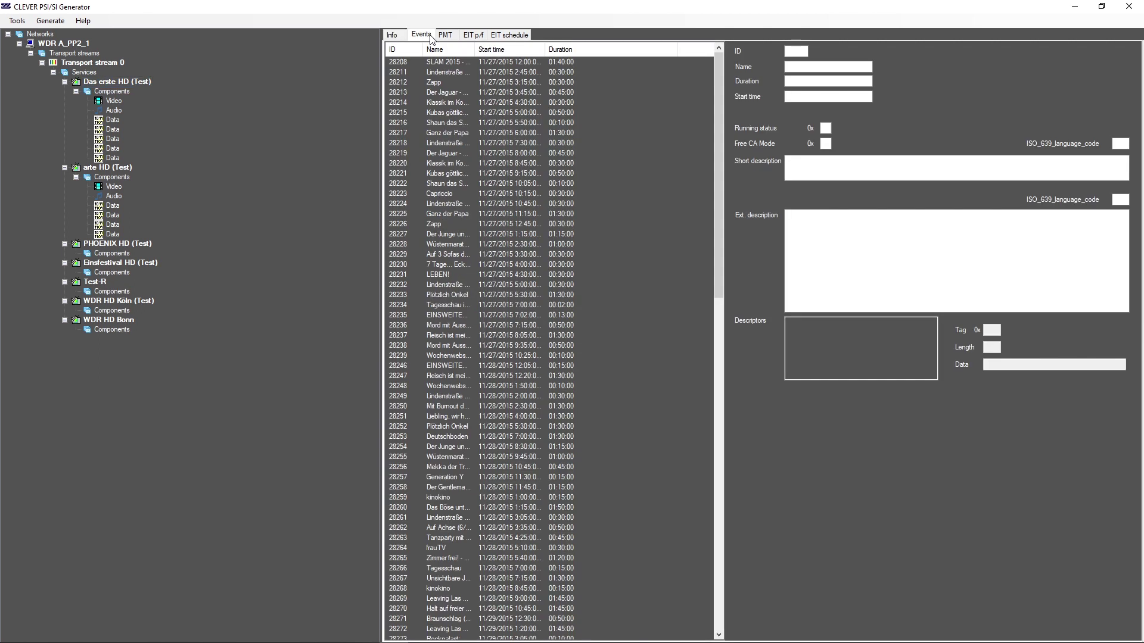
pyautogui.click(445, 35)
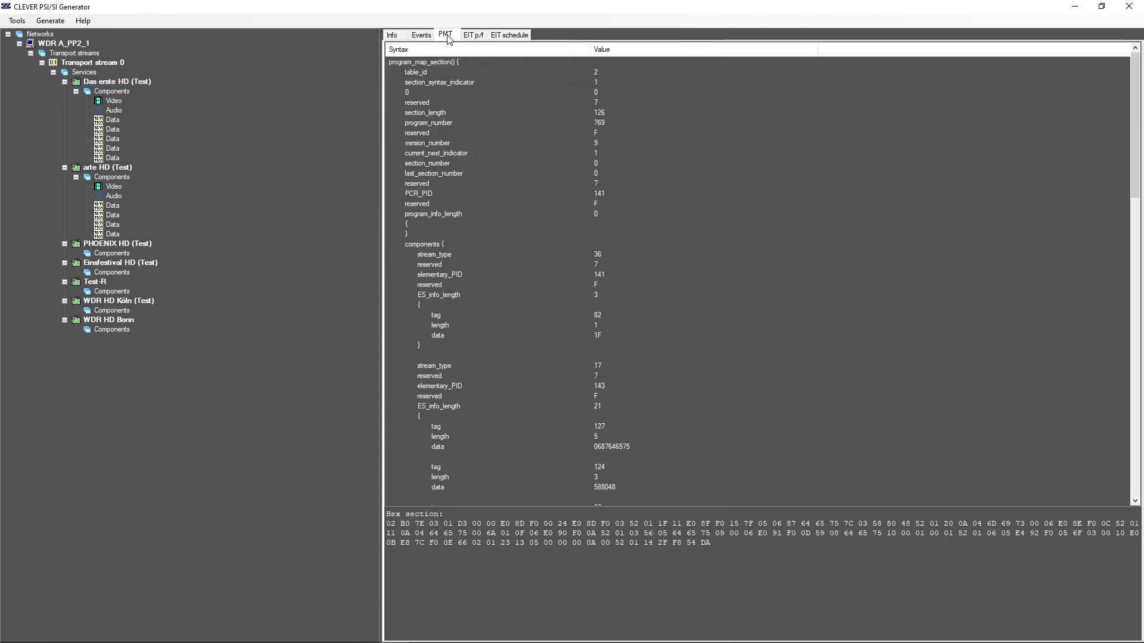
pyautogui.click(472, 36)
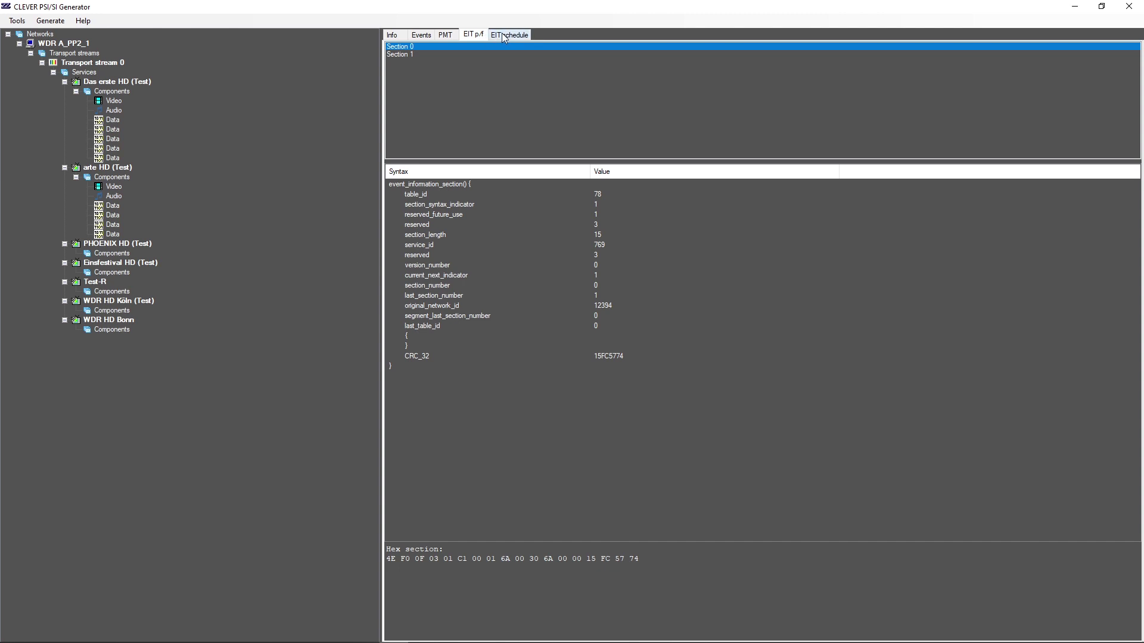
pyautogui.click(421, 54)
# - Browse EIT schedule sections 1-9, 14, 41 and 42, then select the Das erste HD video component
pyautogui.click(507, 35)
pyautogui.click(402, 56)
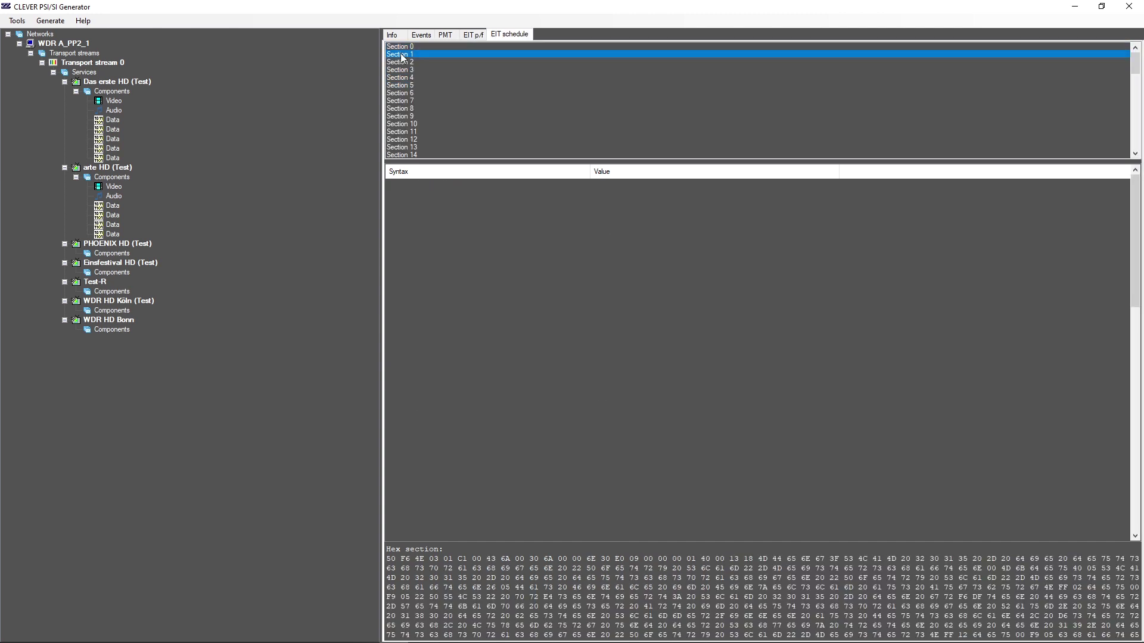
pyautogui.moveTo(402, 56); pyautogui.dragTo(409, 119)
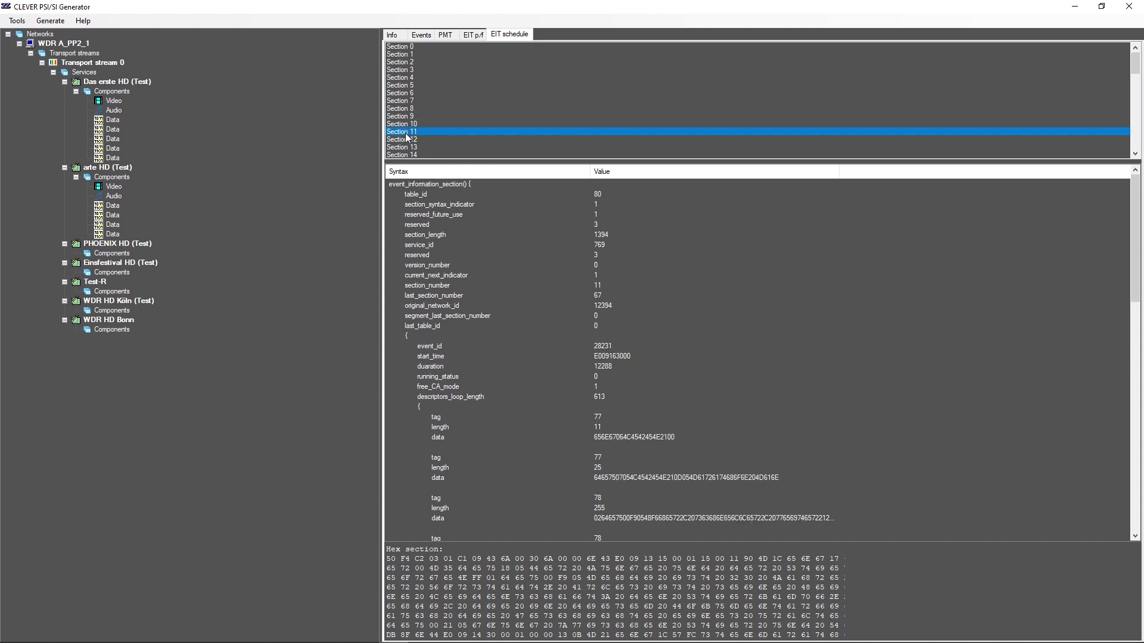
pyautogui.click(406, 154)
pyautogui.scroll(-5, 410, 153)
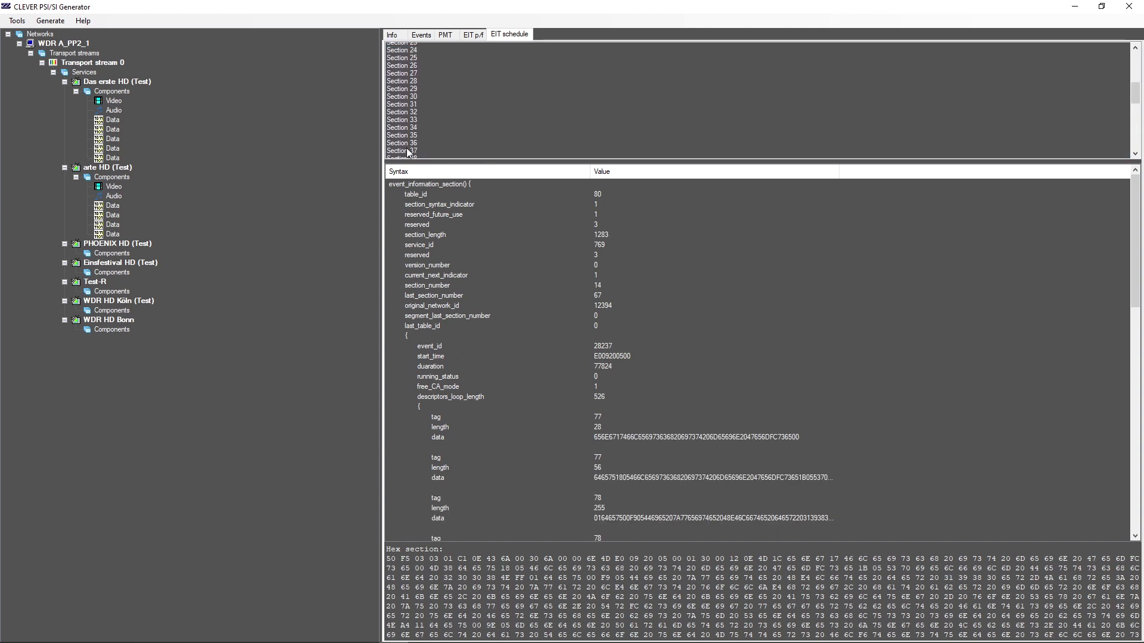
pyautogui.scroll(-2, 408, 153)
pyautogui.click(420, 116)
pyautogui.click(418, 140)
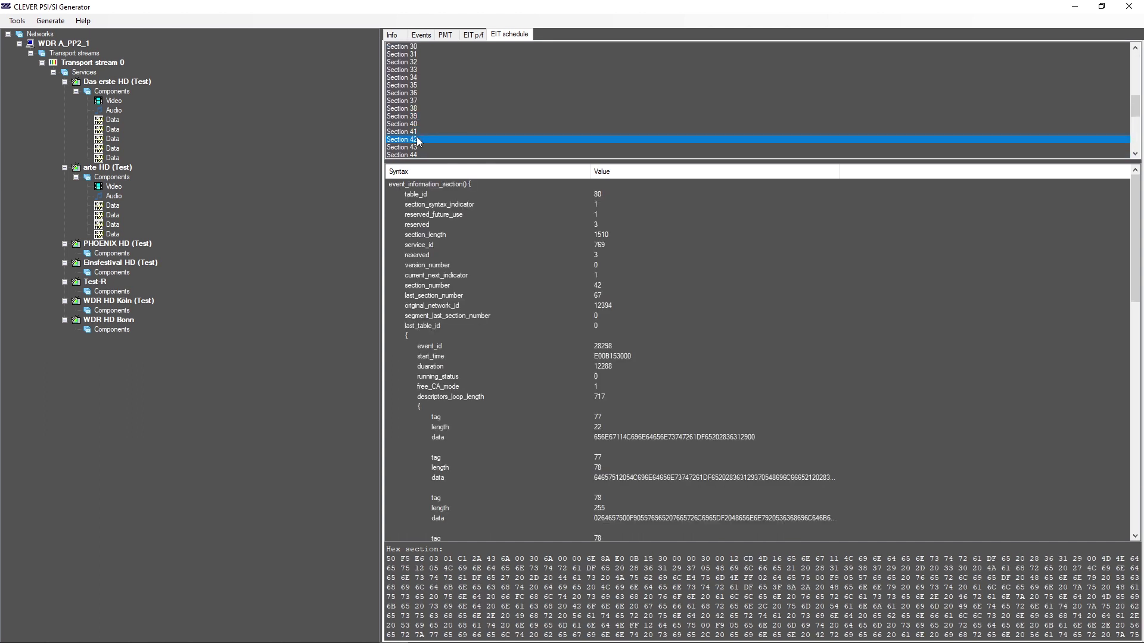
pyautogui.click(111, 101)
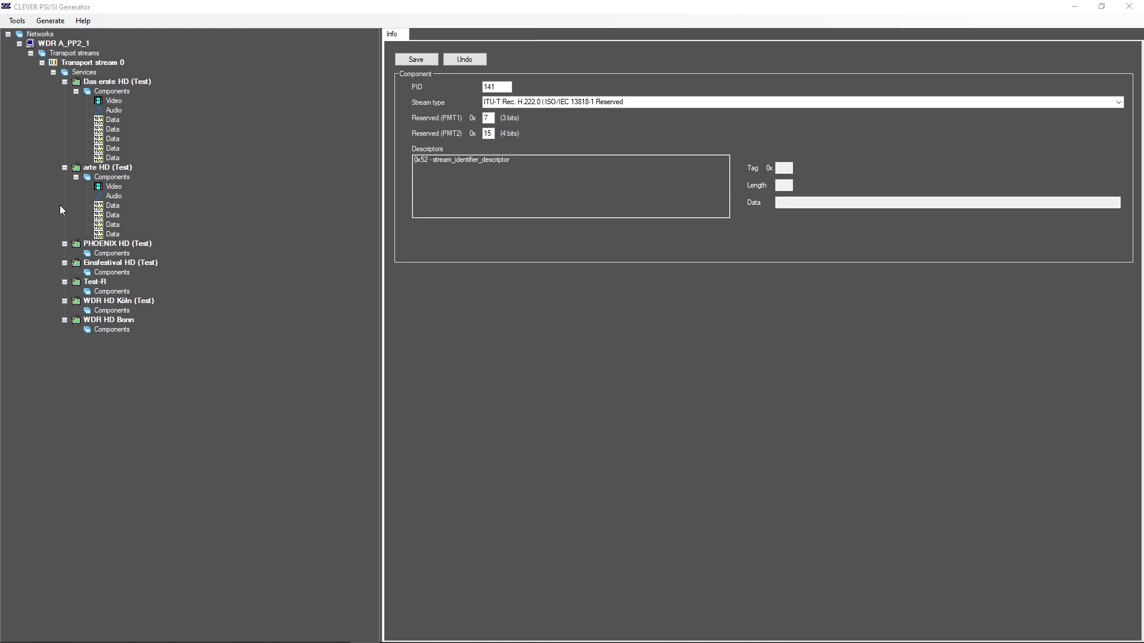
pyautogui.click(18, 21)
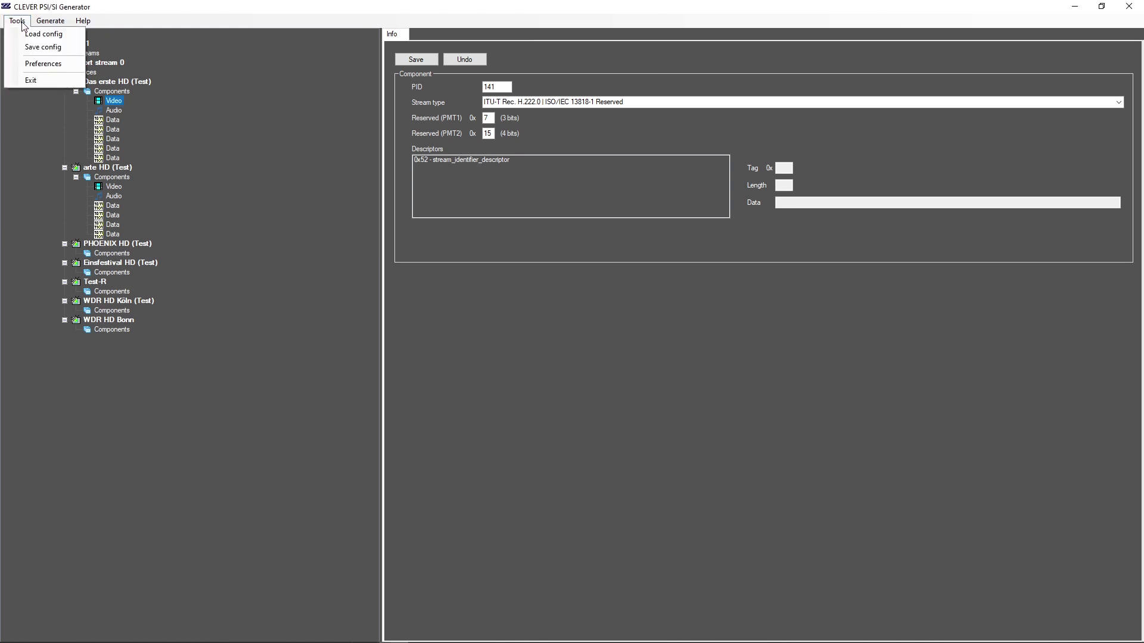
pyautogui.click(38, 65)
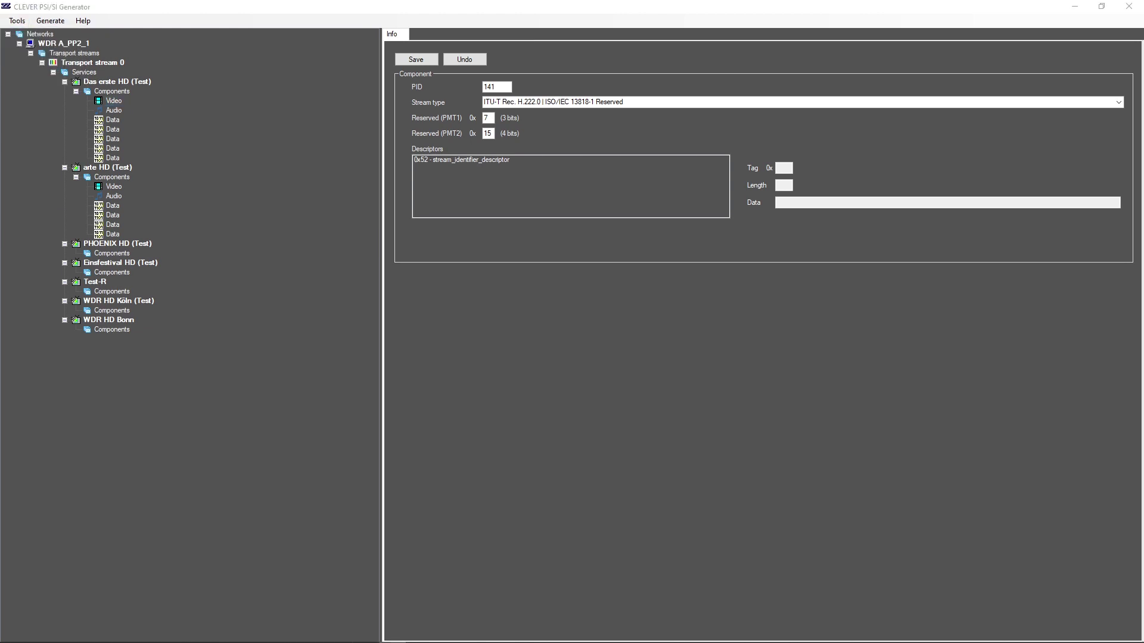
pyautogui.moveTo(27, 166); pyautogui.dragTo(452, 225)
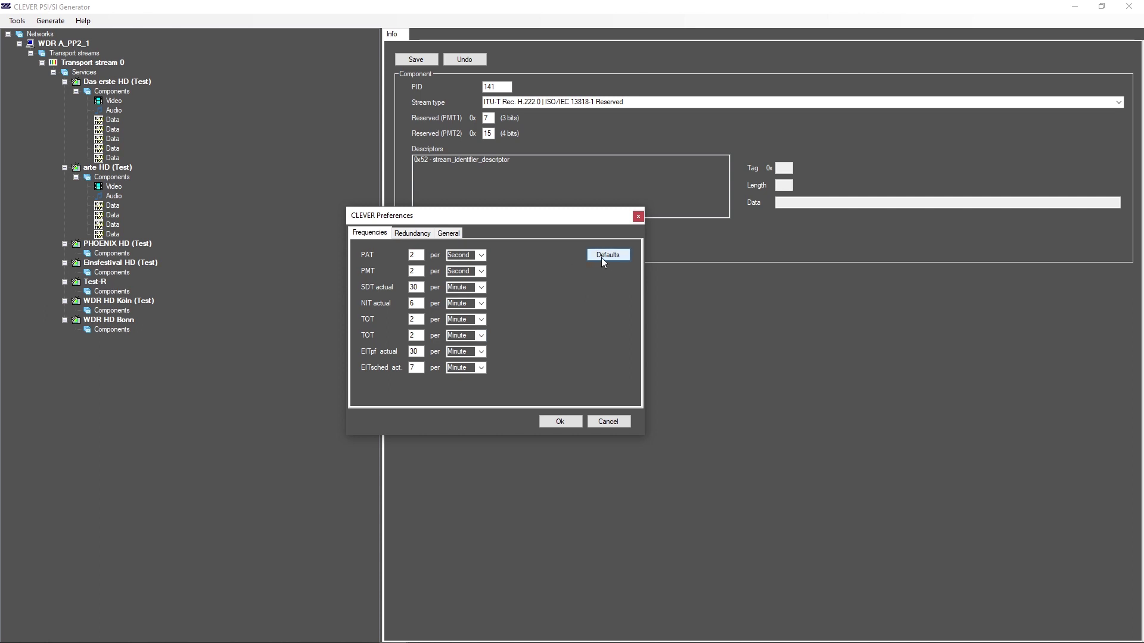
pyautogui.click(411, 233)
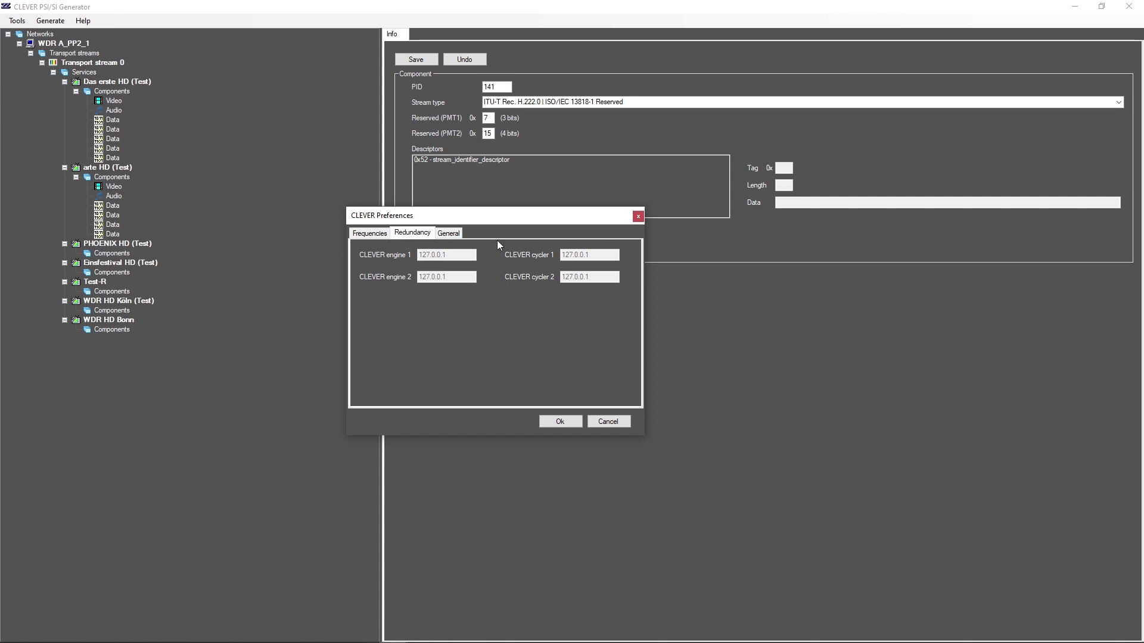
pyautogui.click(448, 234)
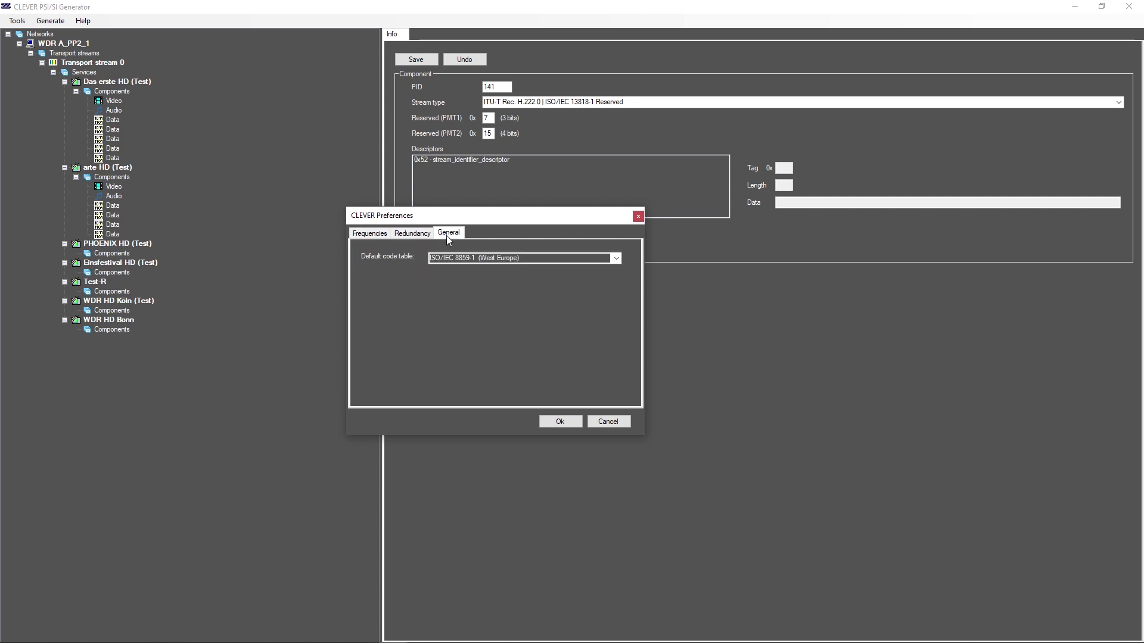
pyautogui.click(616, 259)
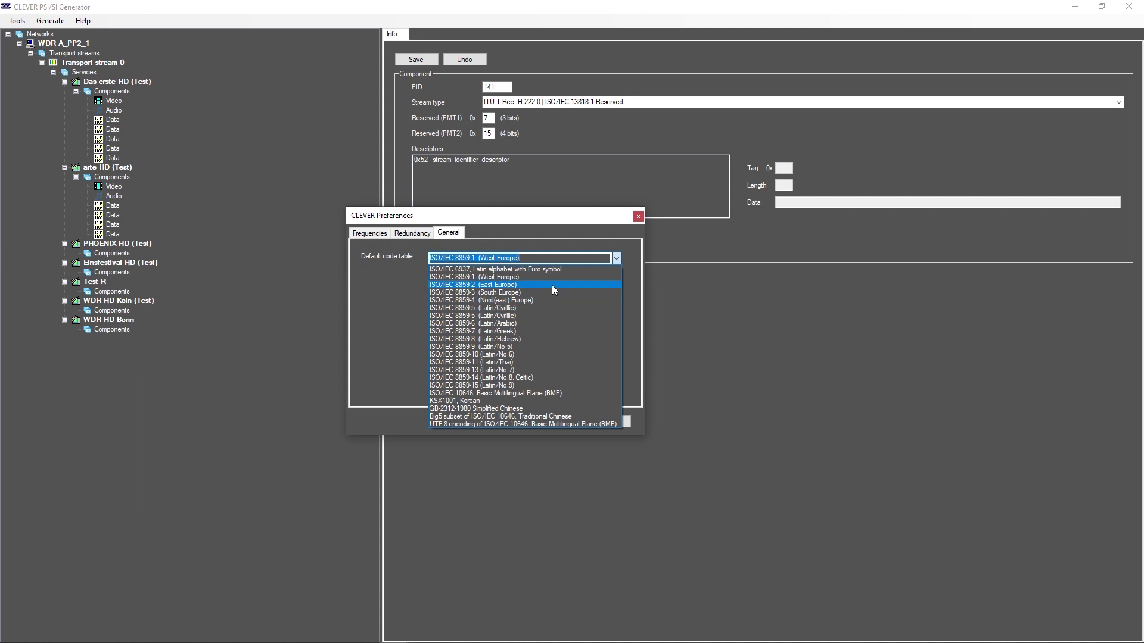
pyautogui.click(374, 323)
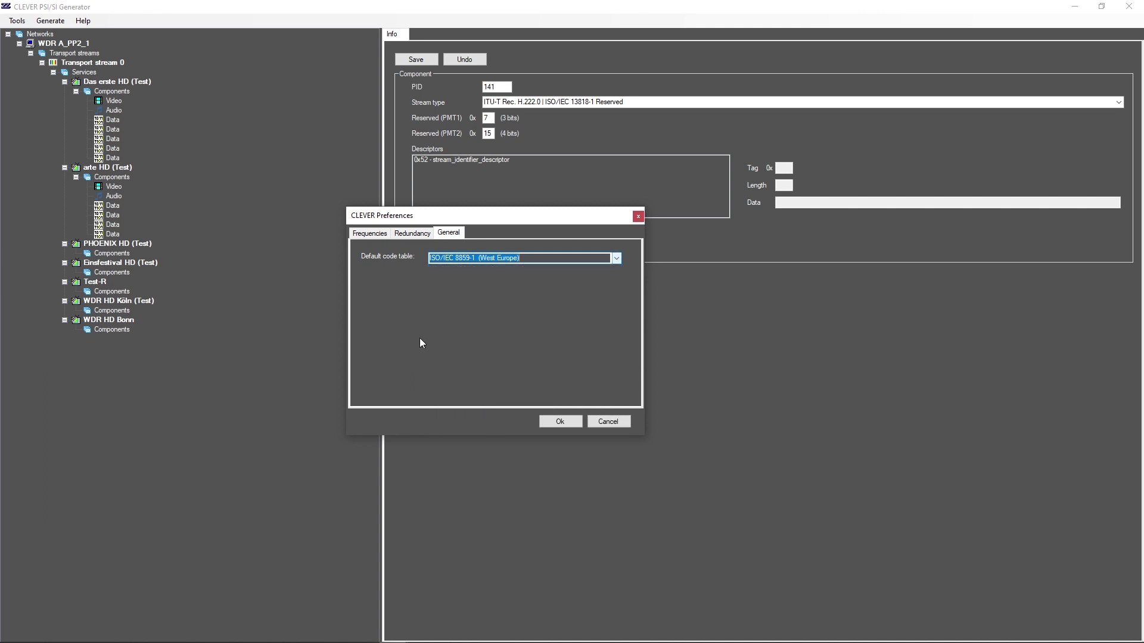
pyautogui.click(596, 422)
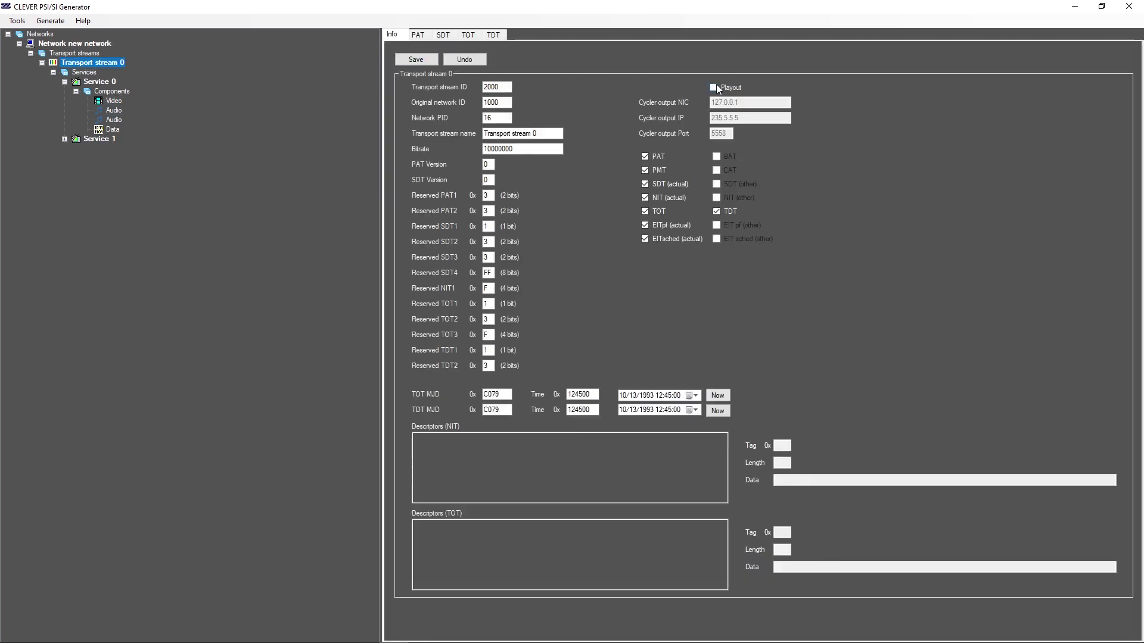
# - Enable playout of the cycler output to 235.5.5.5 port 5558
pyautogui.click(713, 88)
pyautogui.click(747, 103)
pyautogui.press('Tab')
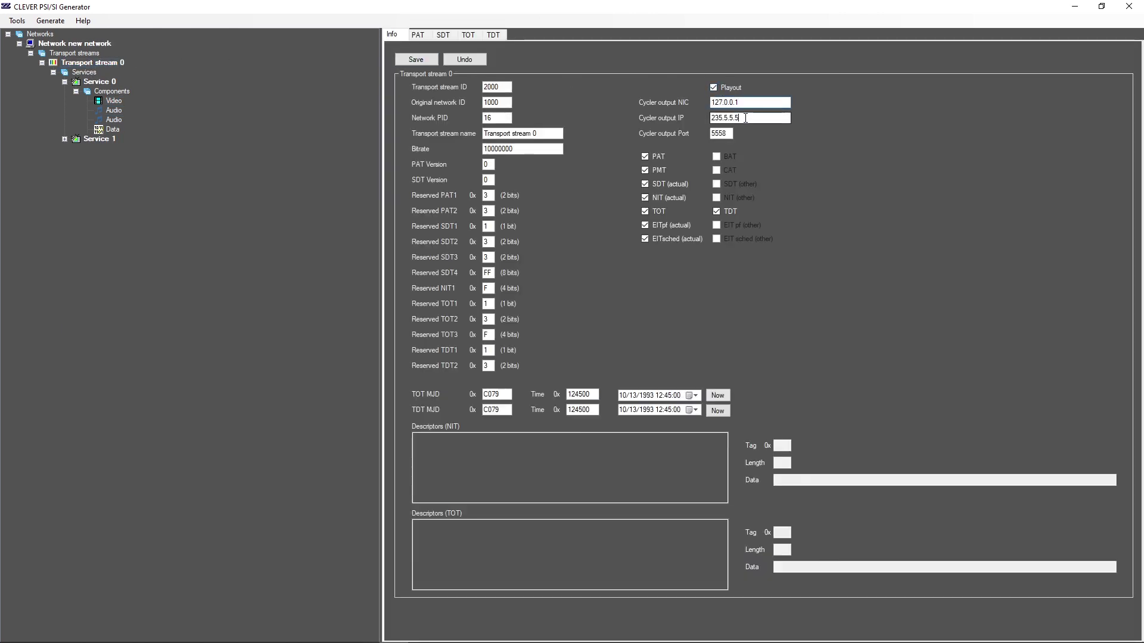
pyautogui.press('Tab')
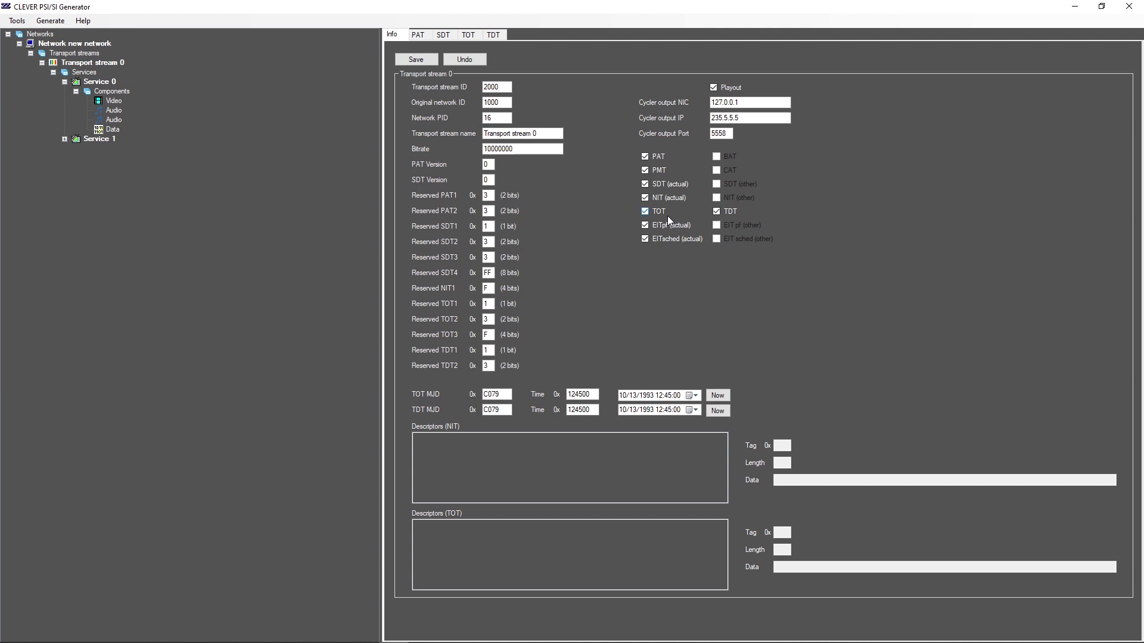
# - Set TOT and TDT to the current date and time and save the transport stream
pyautogui.click(718, 396)
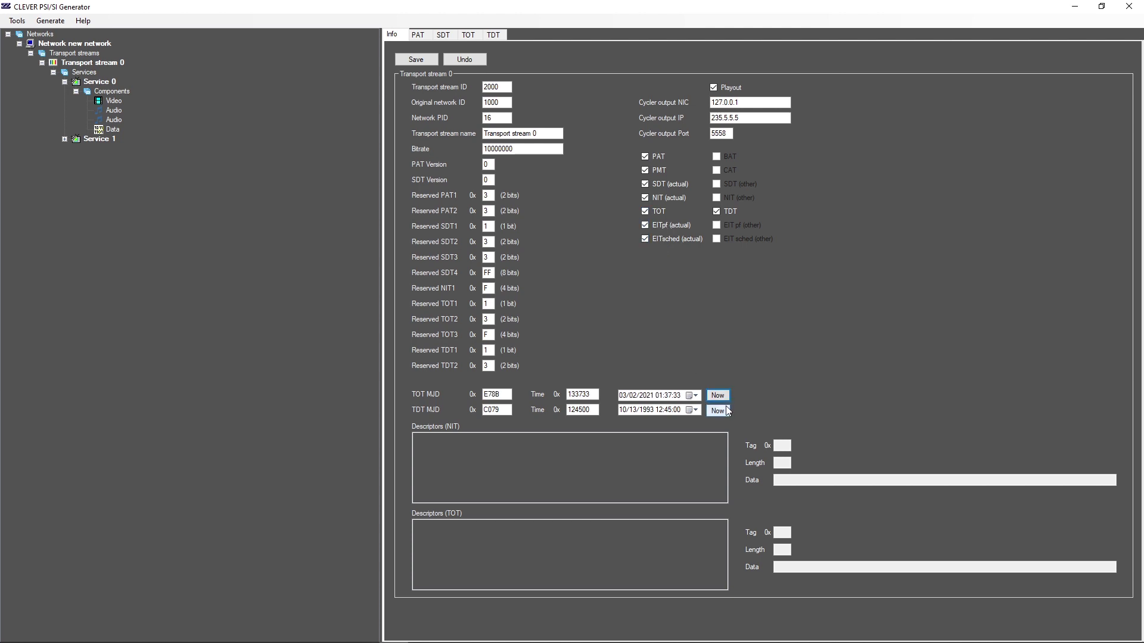
pyautogui.click(720, 410)
pyautogui.click(416, 60)
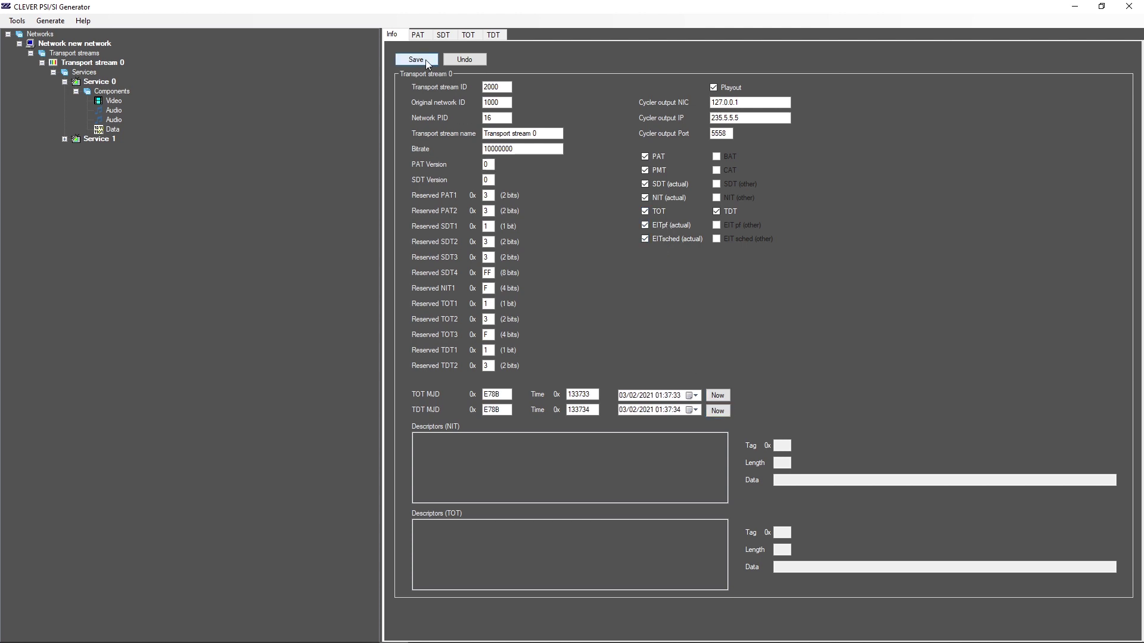
pyautogui.click(45, 21)
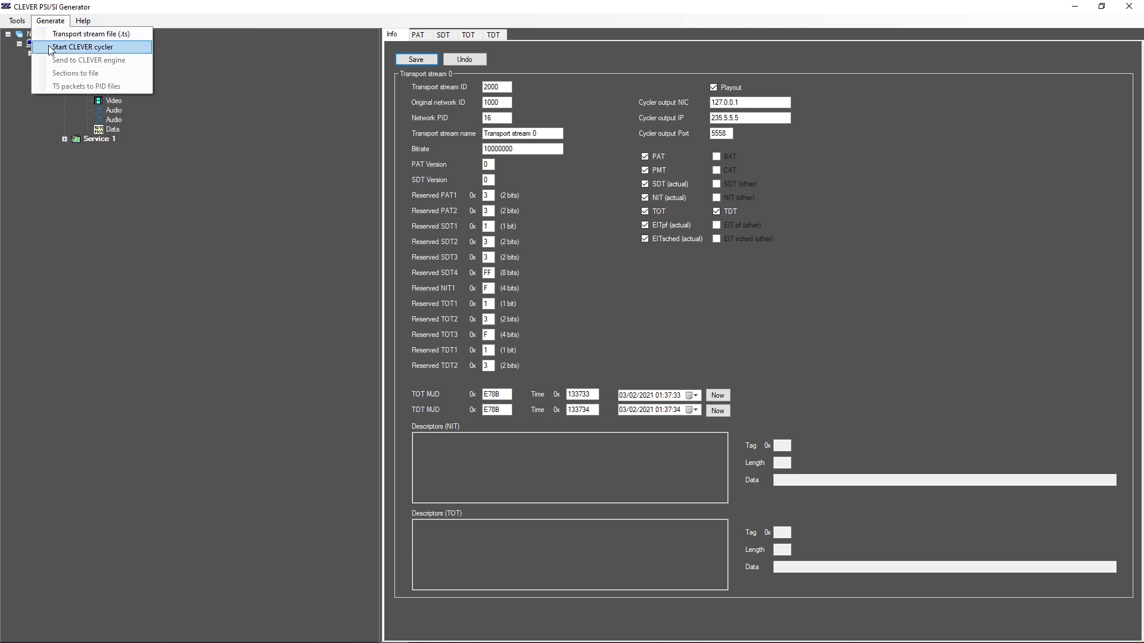
pyautogui.click(54, 43)
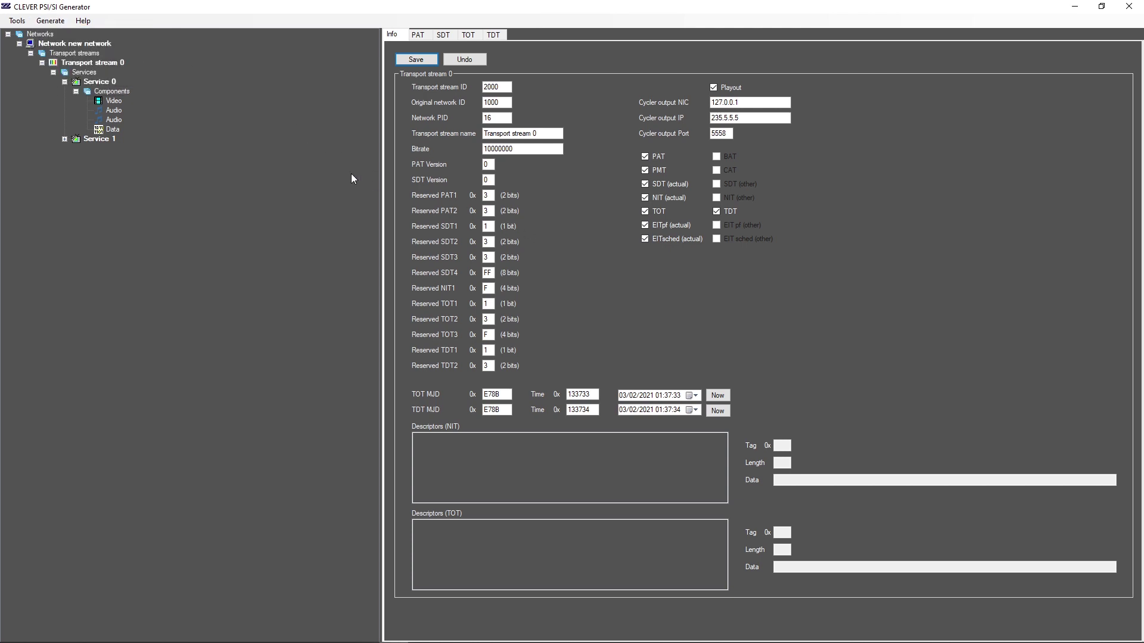
pyautogui.click(50, 20)
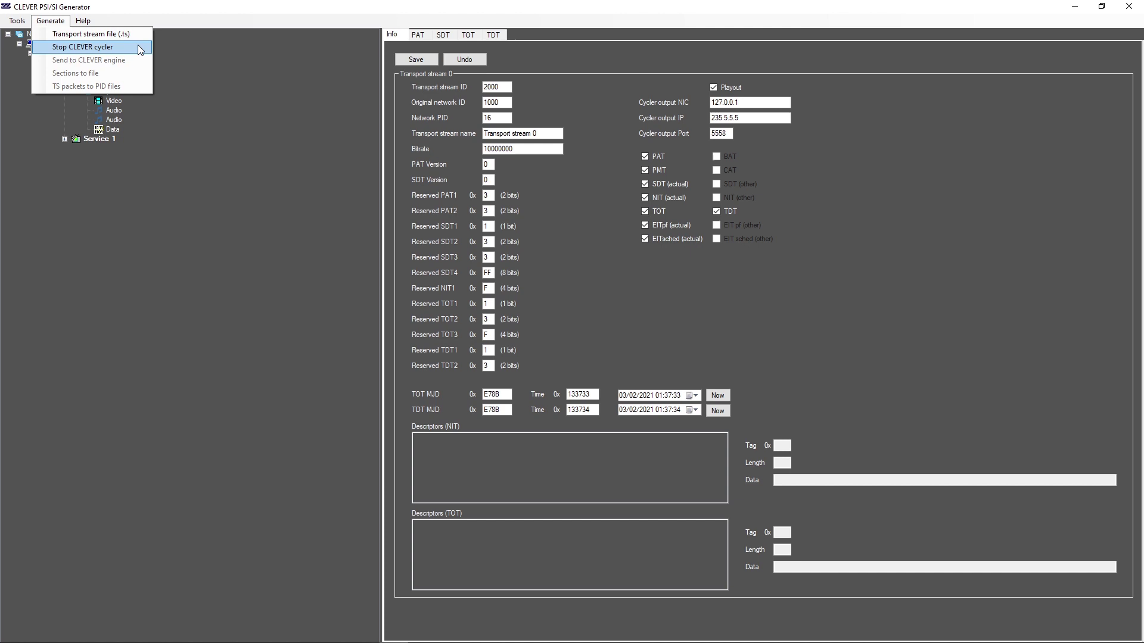
pyautogui.click(138, 47)
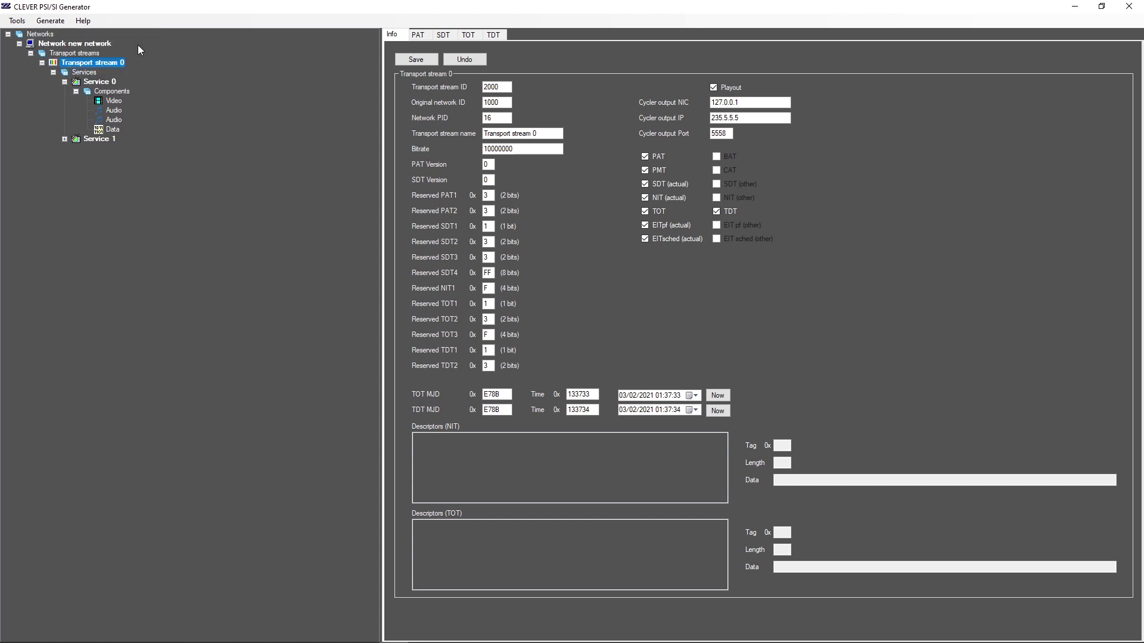
# - Export the tables as transport stream file ts2 in Documents and start the CLEVER cycler
pyautogui.click(50, 21)
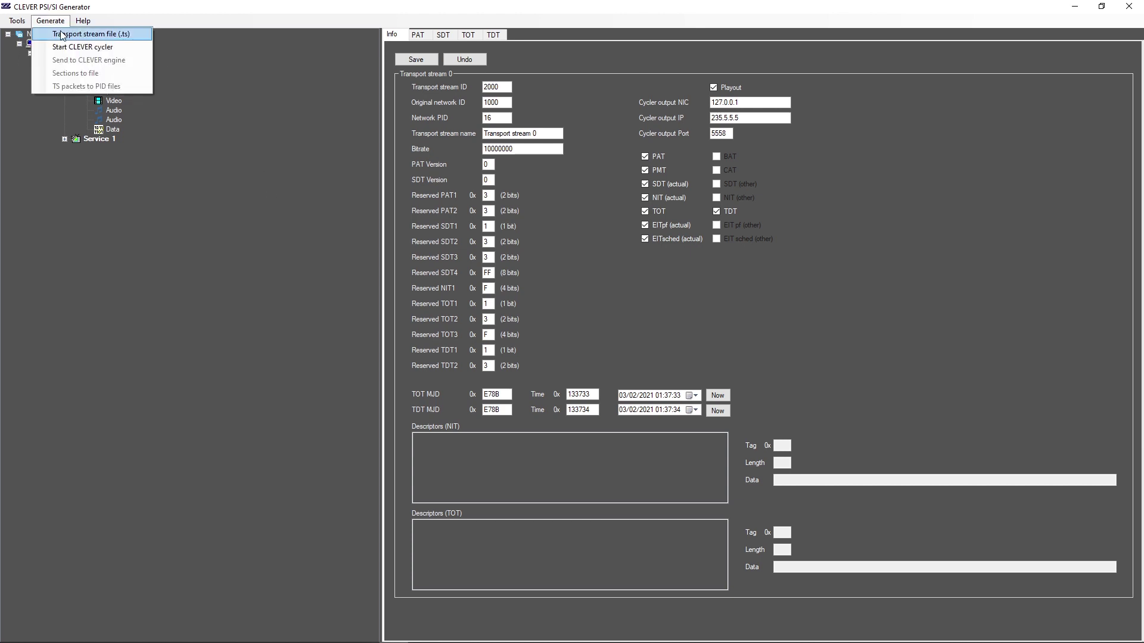
pyautogui.click(80, 33)
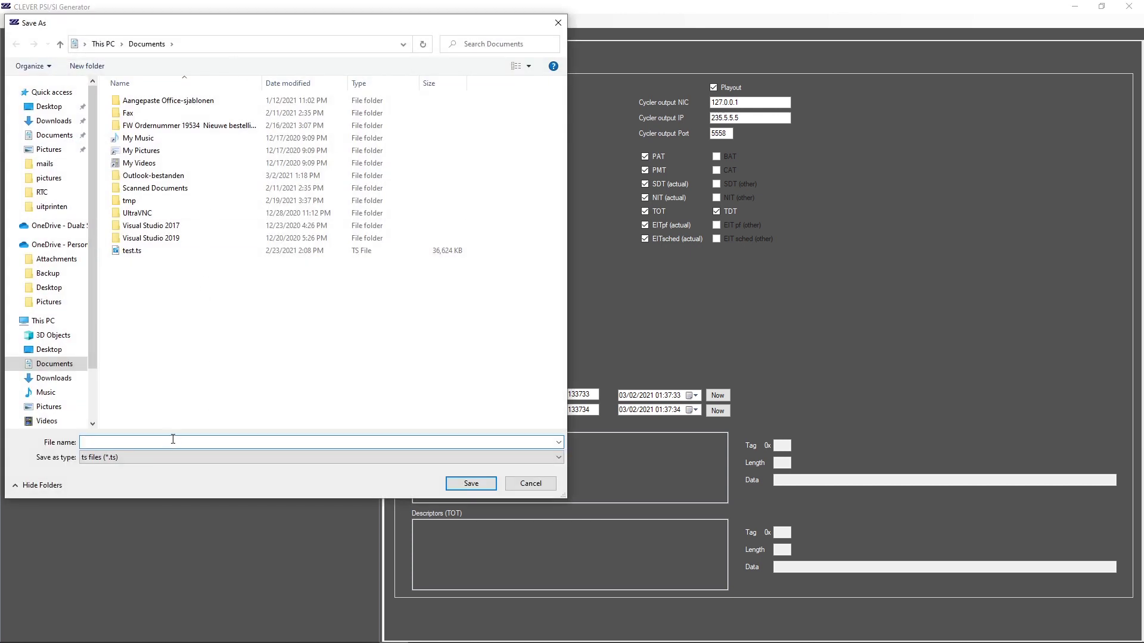
pyautogui.write('ts2')
pyautogui.click(470, 484)
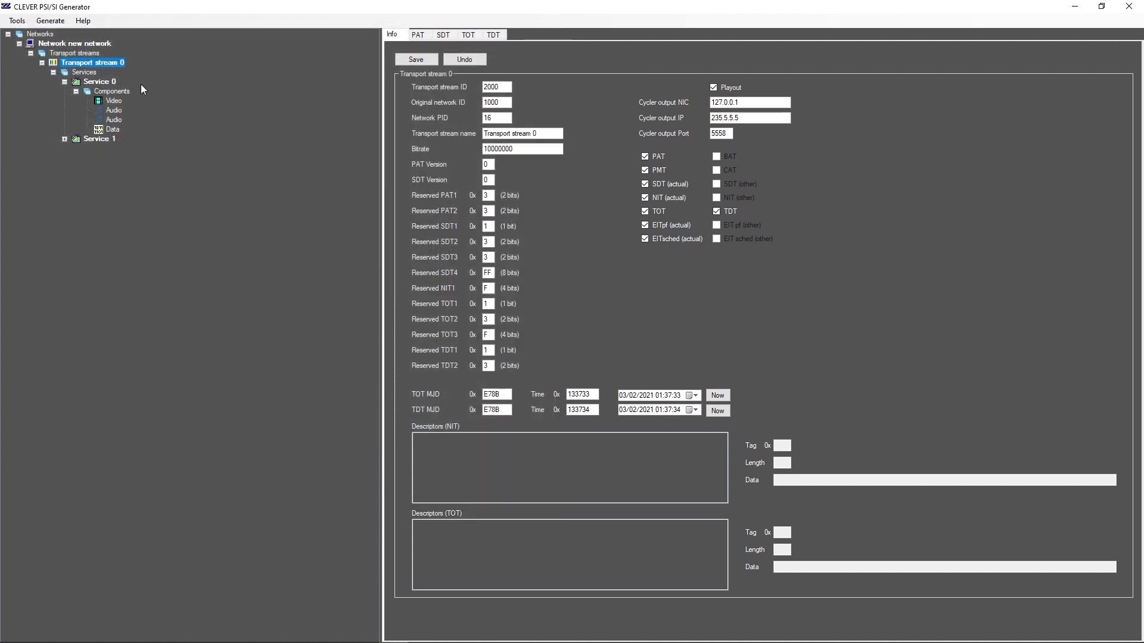
pyautogui.click(50, 20)
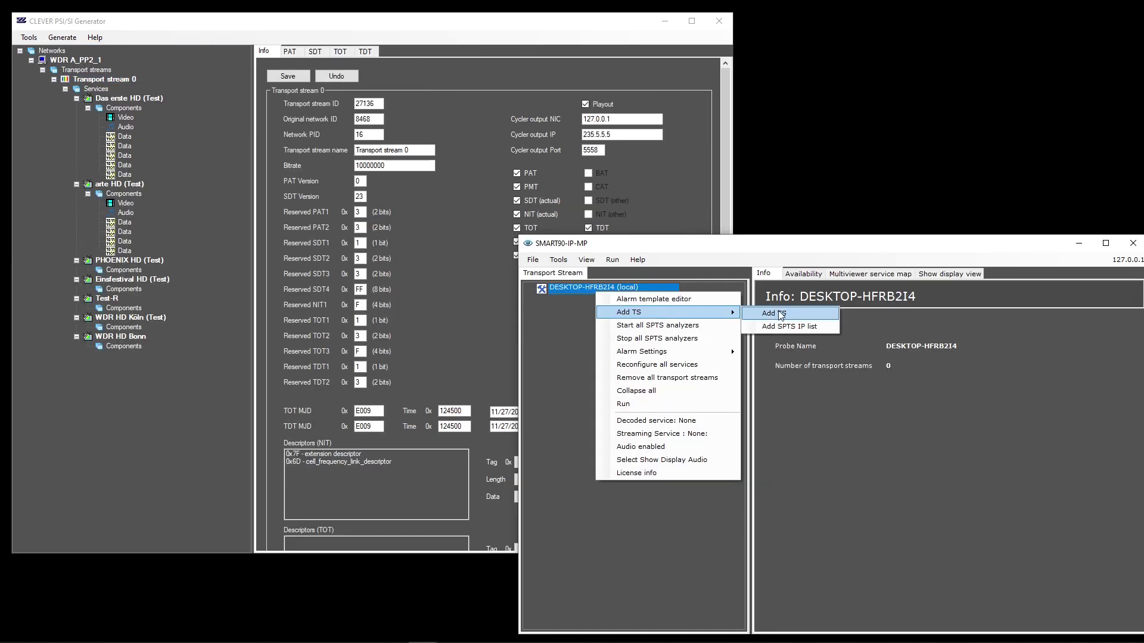
# - Add IP transport stream 'CLEVER output' on 235.5.5.5 port 5558 via NIC 127.0.0.1
pyautogui.click(774, 313)
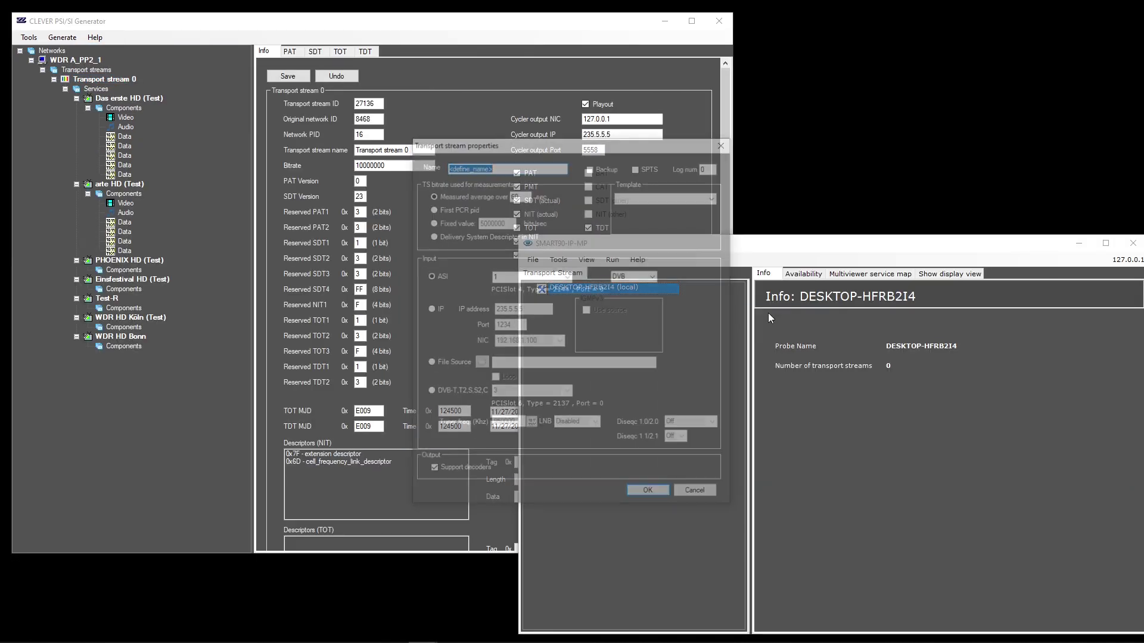
pyautogui.click(430, 309)
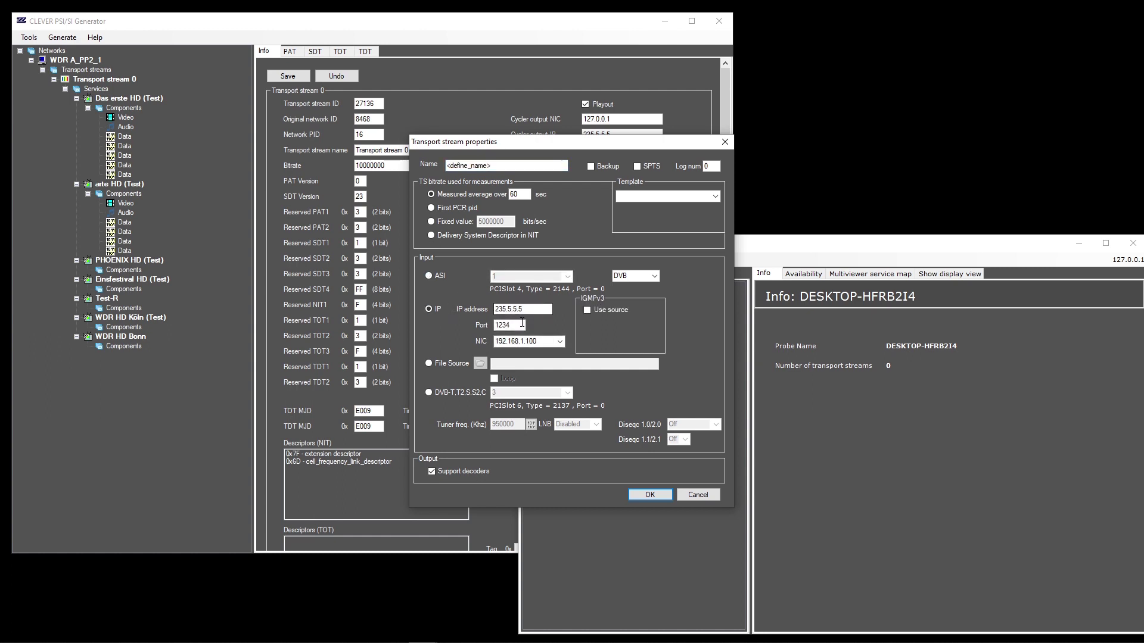
pyautogui.doubleClick(505, 325)
pyautogui.write('5558')
pyautogui.click(528, 342)
pyautogui.write('127.0.0.1')
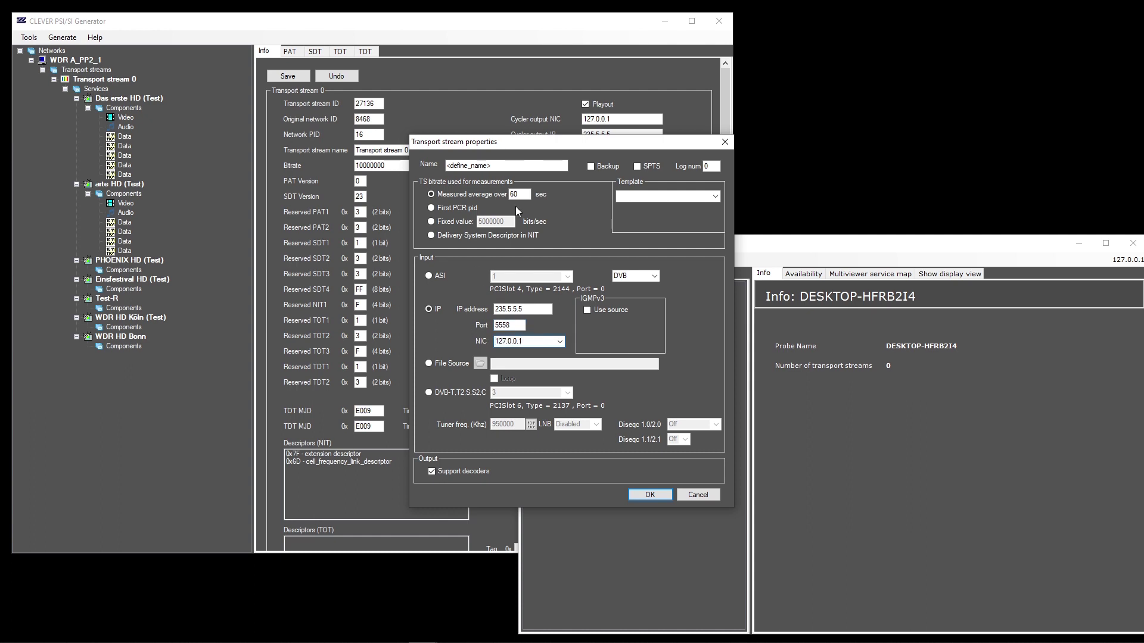
pyautogui.doubleClick(506, 166)
pyautogui.write('C')
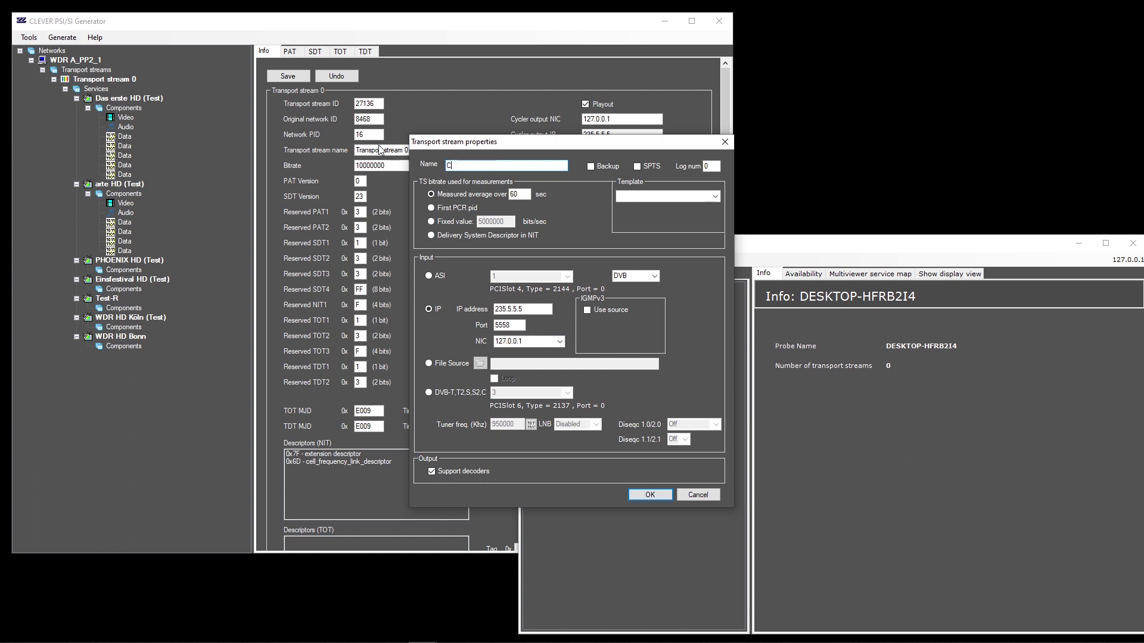
pyautogui.write('LEVER output')
pyautogui.click(650, 495)
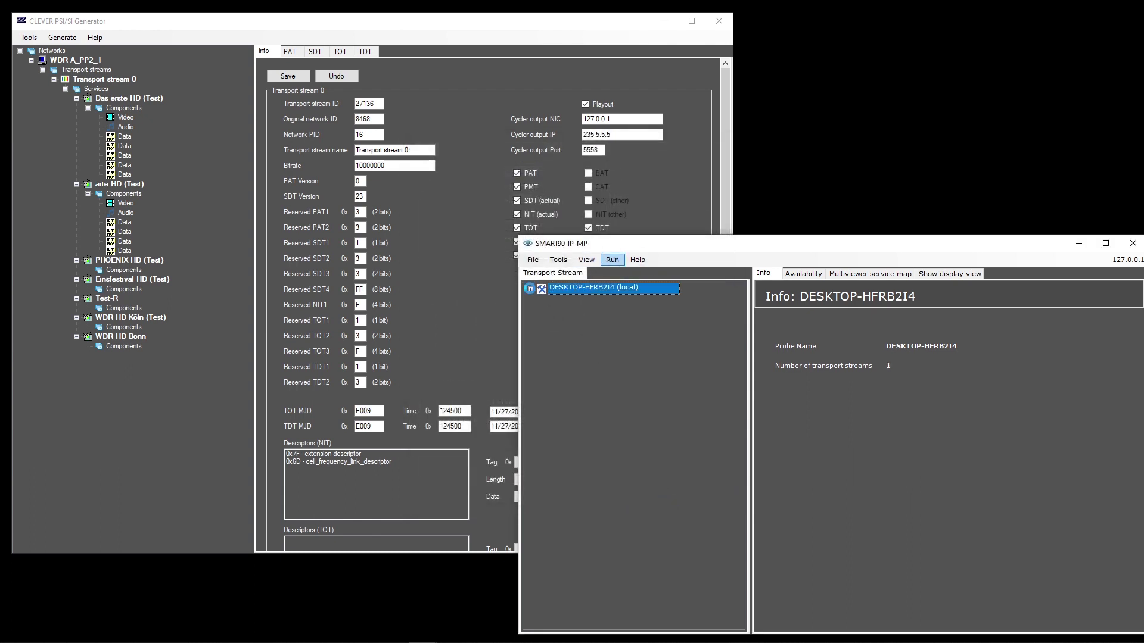
# - Start monitoring CLEVER output and inspect the programs listed in its received PAT
pyautogui.click(612, 260)
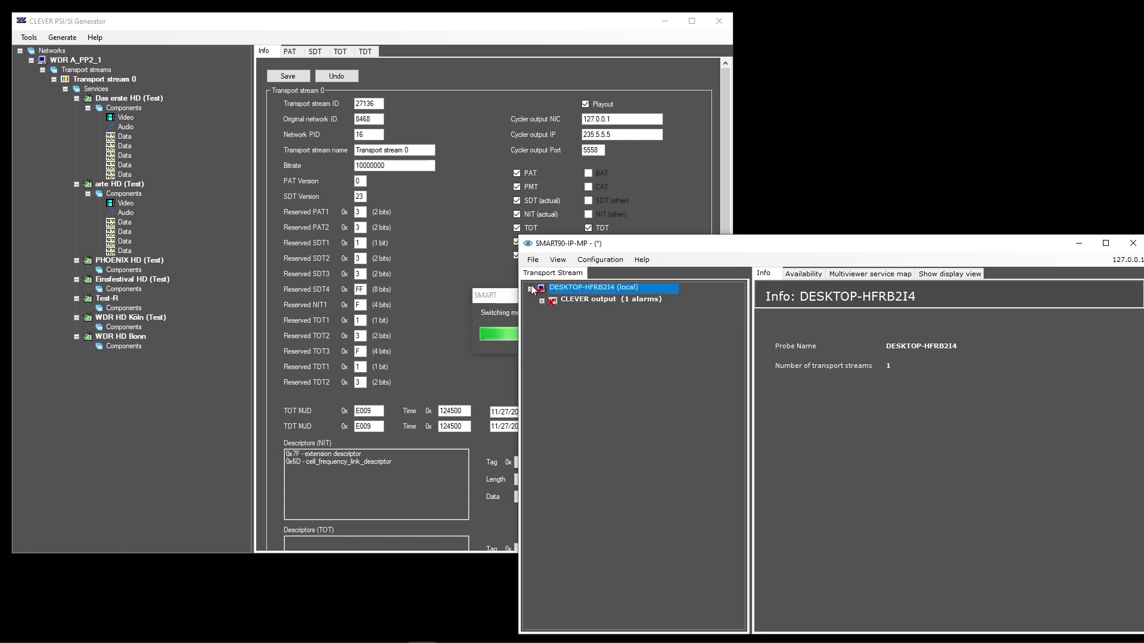
pyautogui.click(541, 300)
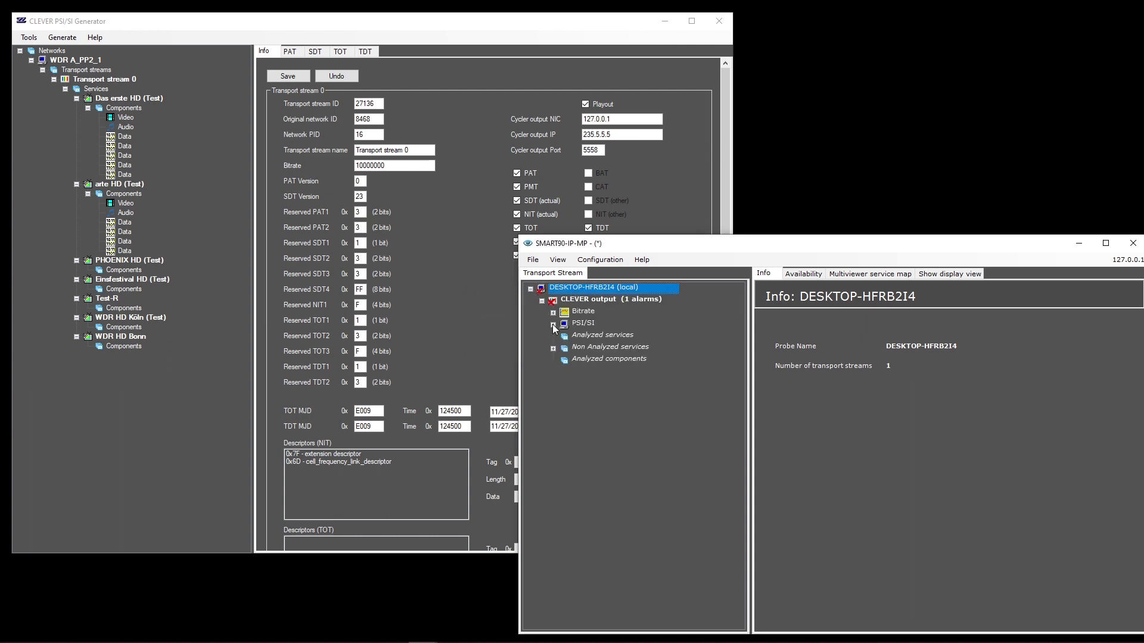
pyautogui.click(552, 325)
pyautogui.click(616, 335)
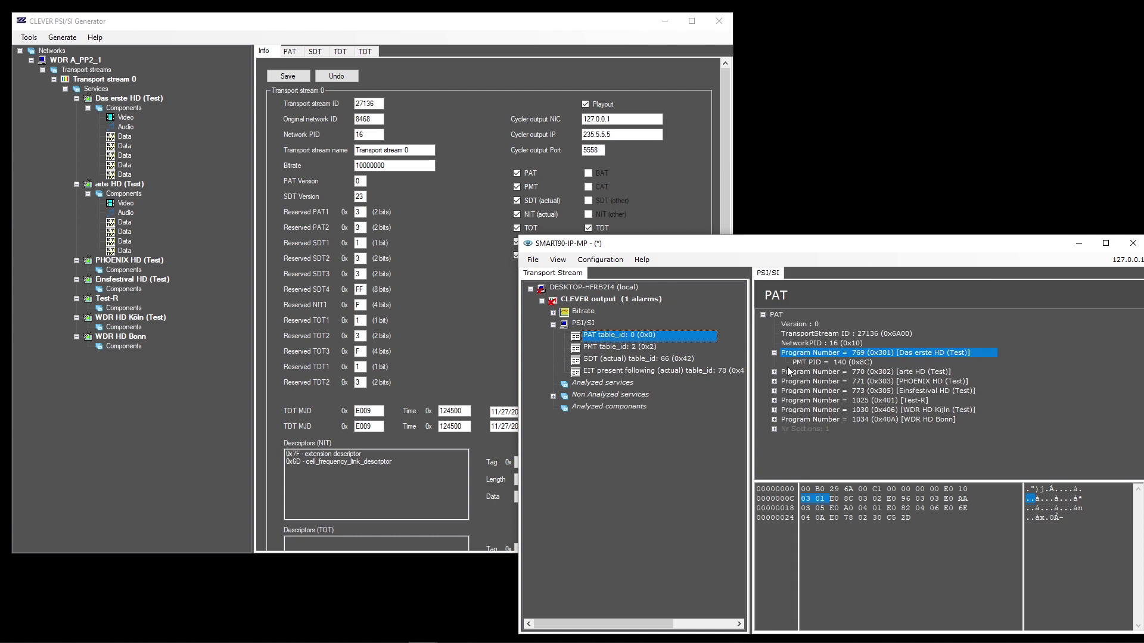
pyautogui.click(798, 381)
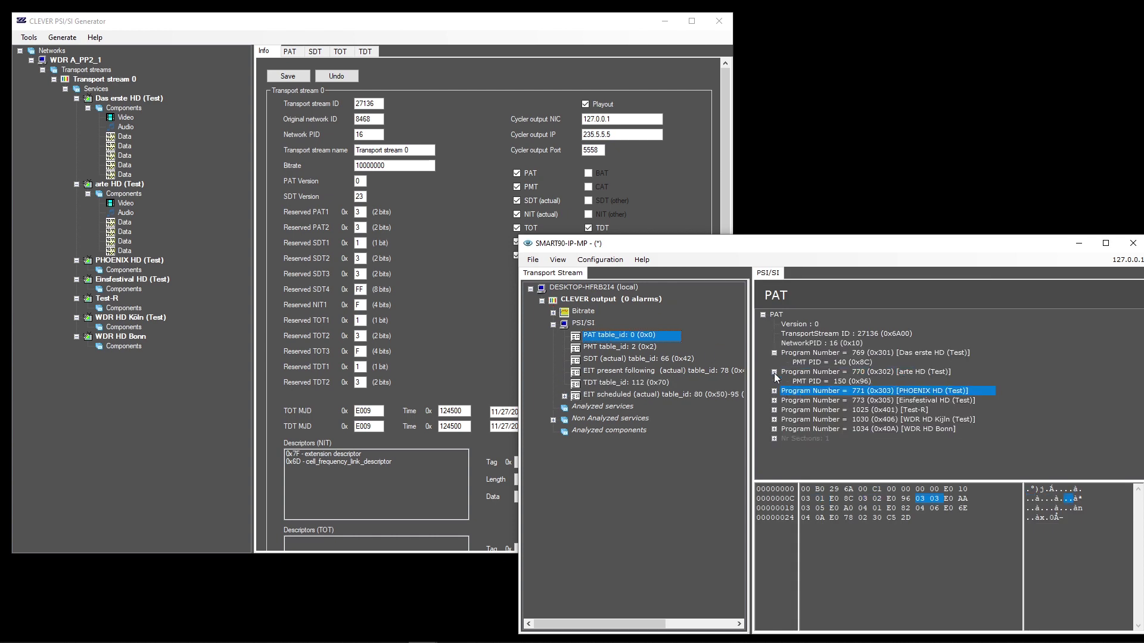
# - Inspect PMT program 769 with its HEVC video, LATM/AC3 audio and Teletext streams
pyautogui.click(599, 347)
pyautogui.click(819, 363)
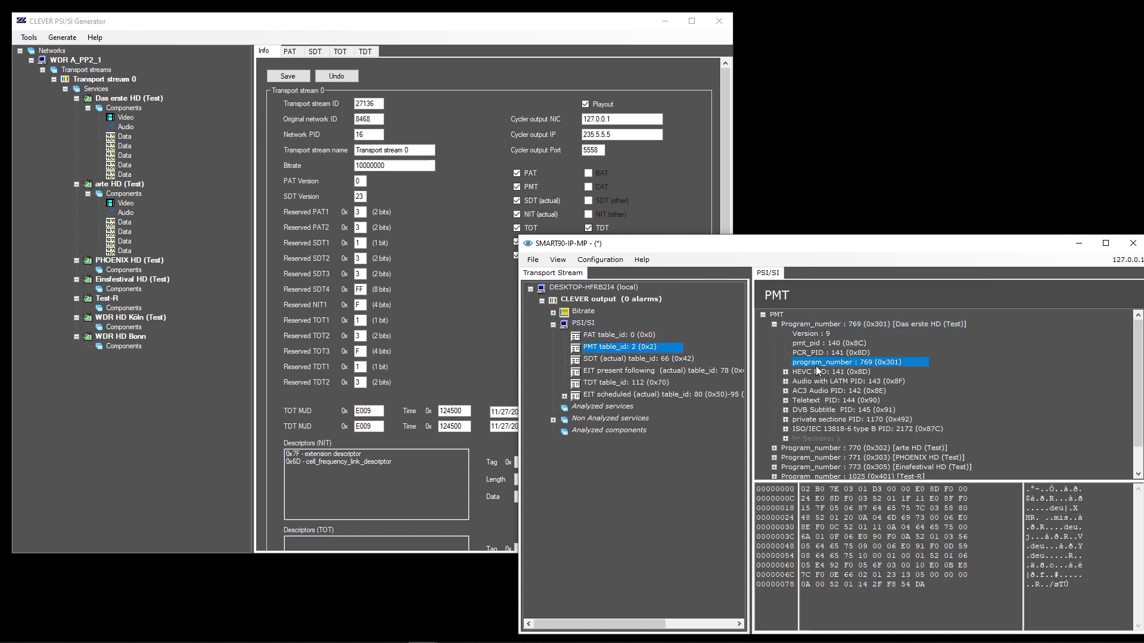
pyautogui.click(815, 373)
pyautogui.click(785, 381)
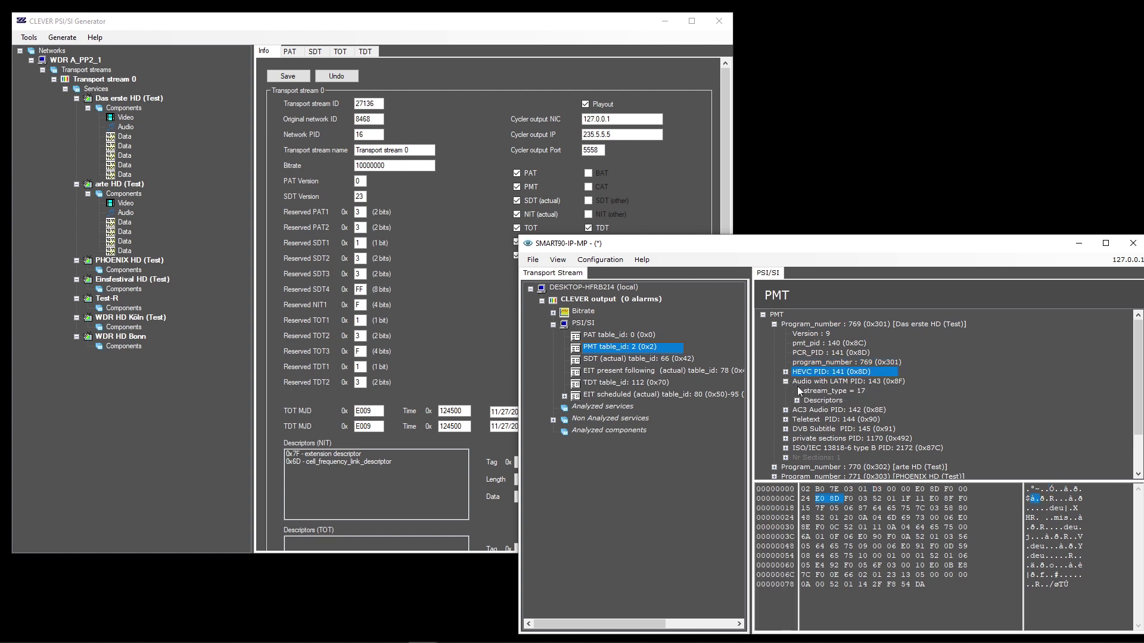
pyautogui.click(822, 400)
pyautogui.click(822, 409)
pyautogui.click(786, 419)
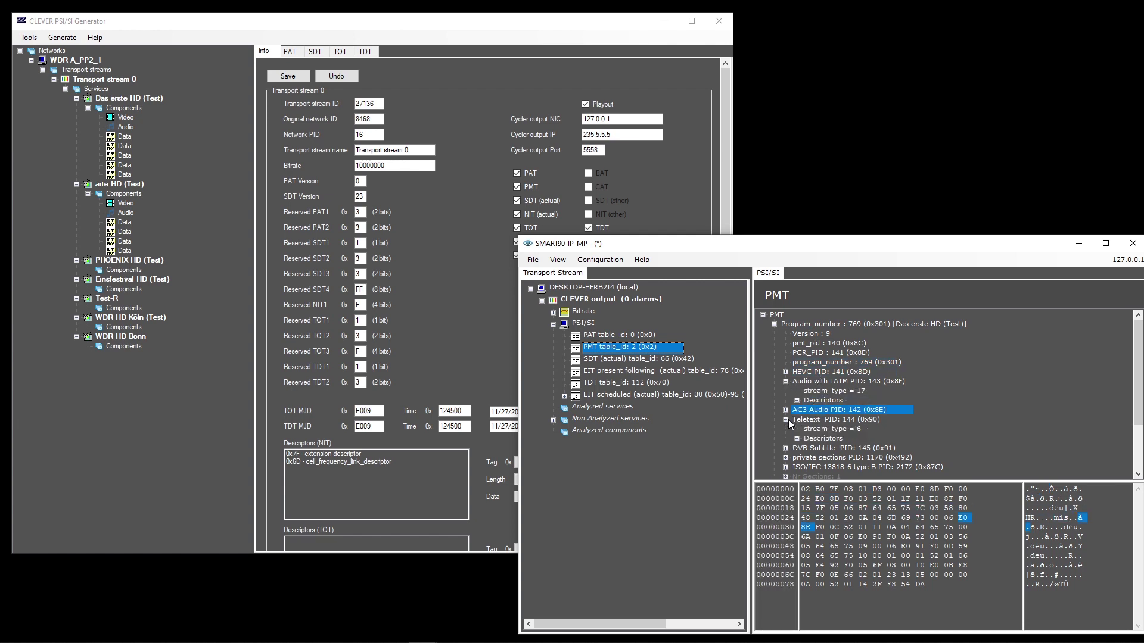
# - Inspect the SDT, expanding service 769's flags and stepping down to service 770
pyautogui.click(619, 360)
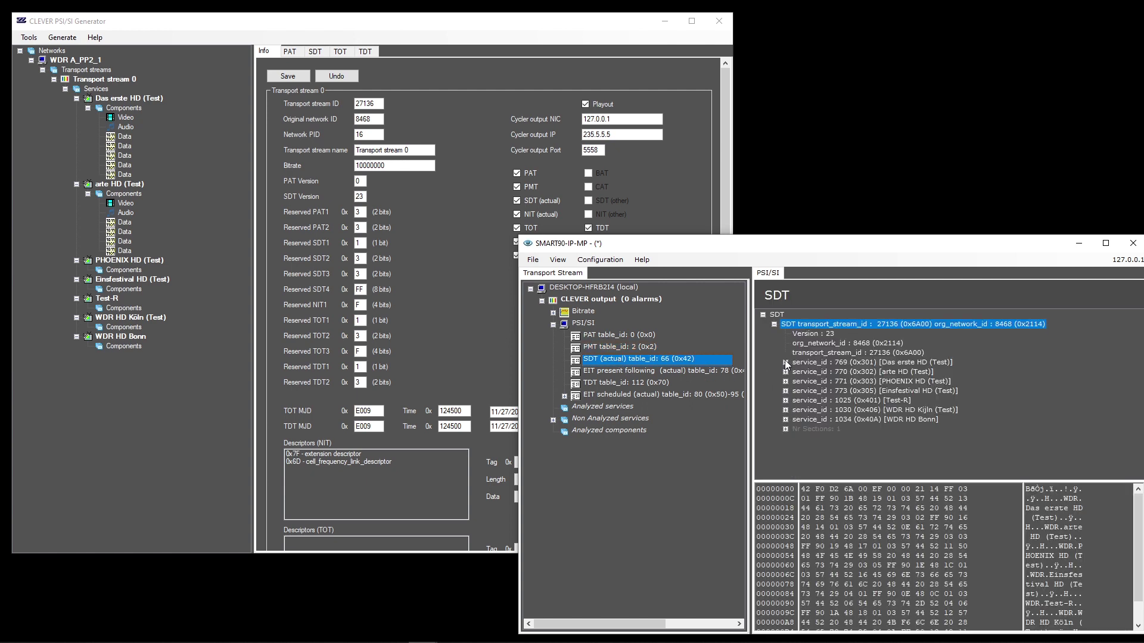
pyautogui.click(786, 363)
pyautogui.click(824, 383)
pyautogui.press('Down')
pyautogui.press('Down')
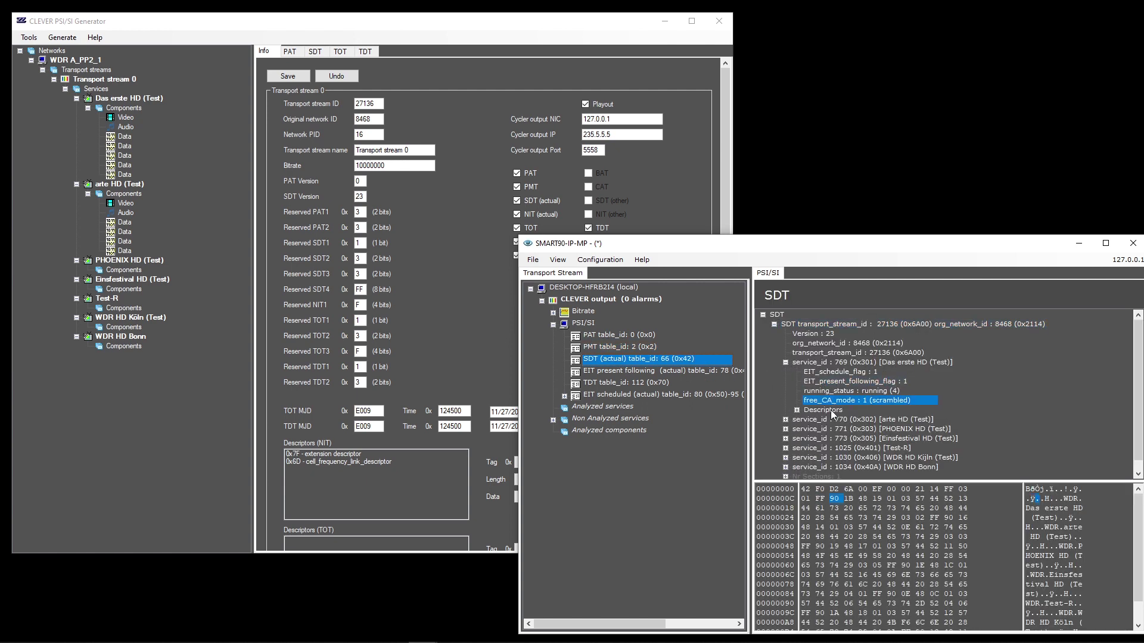
pyautogui.press('Down')
pyautogui.press('Down')
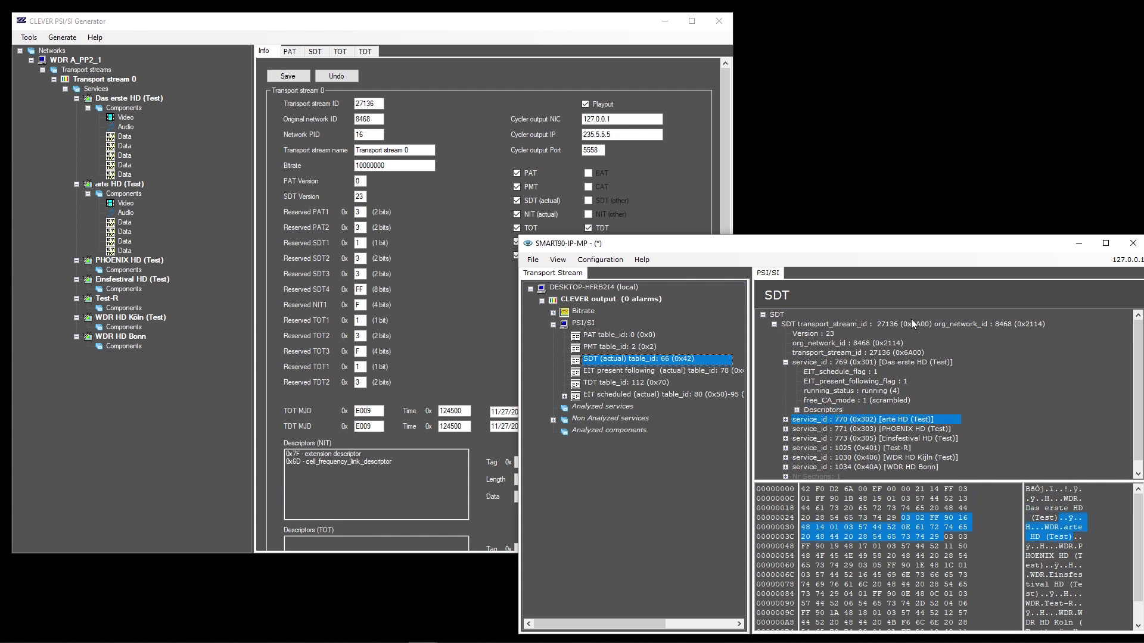
# - View the EIT present/following table and the EIT scheduled 0..3 days events
pyautogui.click(679, 371)
pyautogui.click(565, 395)
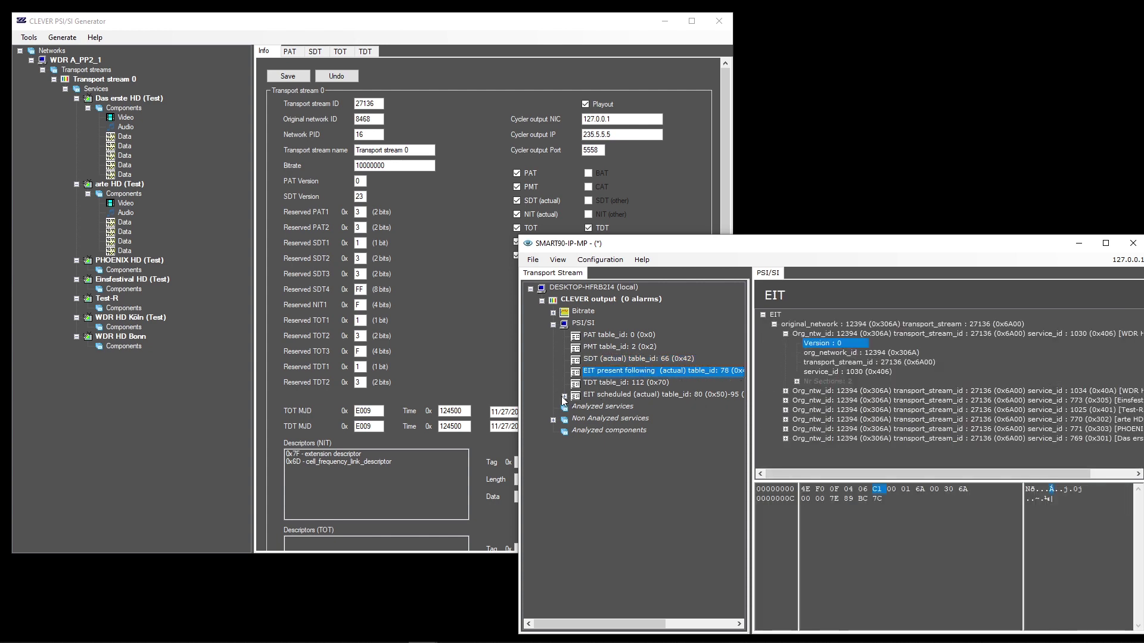
pyautogui.click(604, 404)
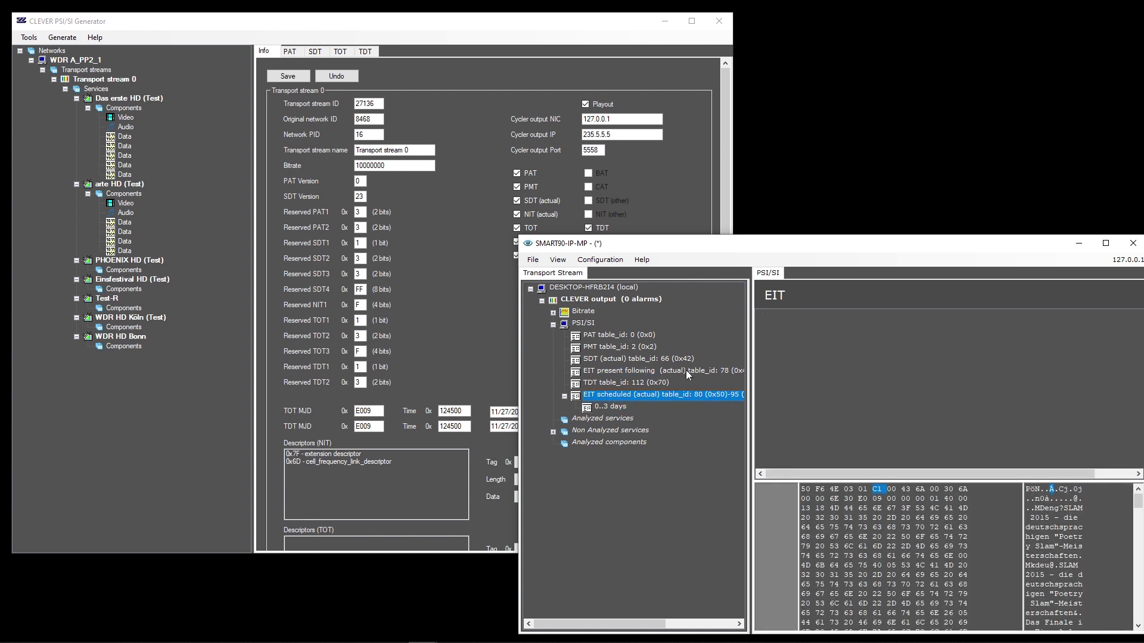
pyautogui.click(623, 405)
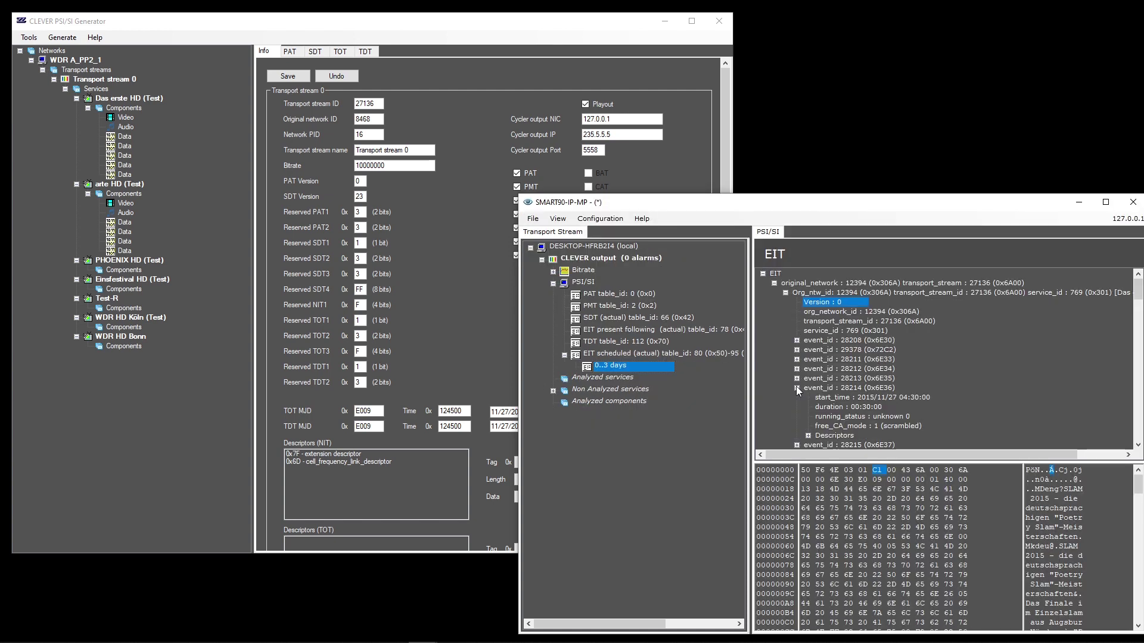
# - Inspect event 28214's descriptors down to extended description bytes, then list non-analyzed services
pyautogui.click(797, 387)
pyautogui.click(807, 436)
pyautogui.click(840, 426)
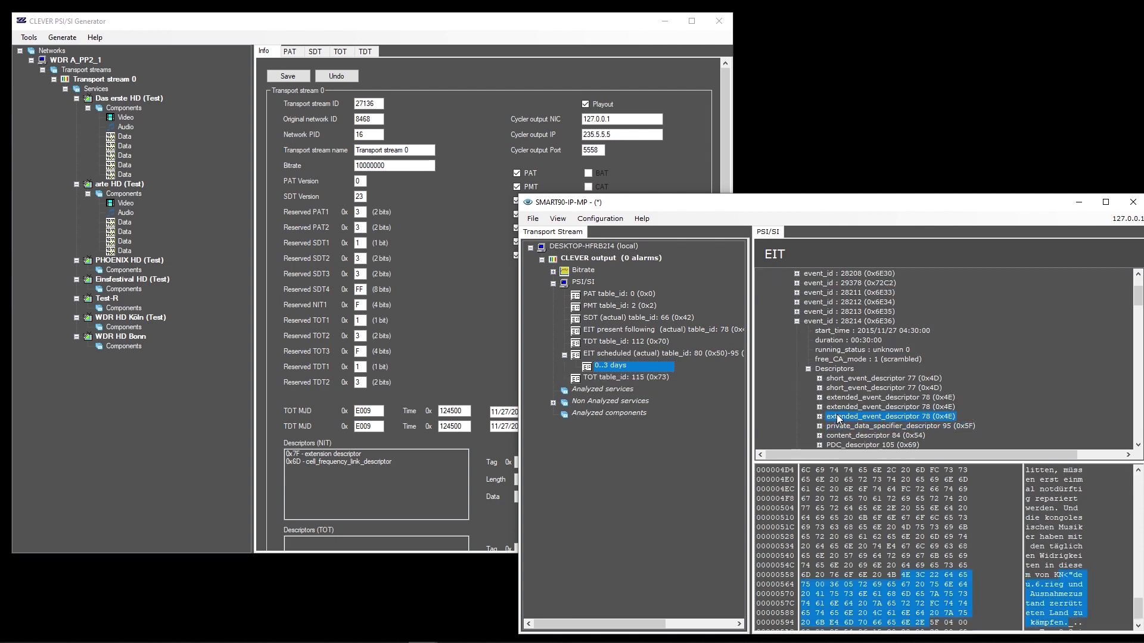
pyautogui.click(841, 407)
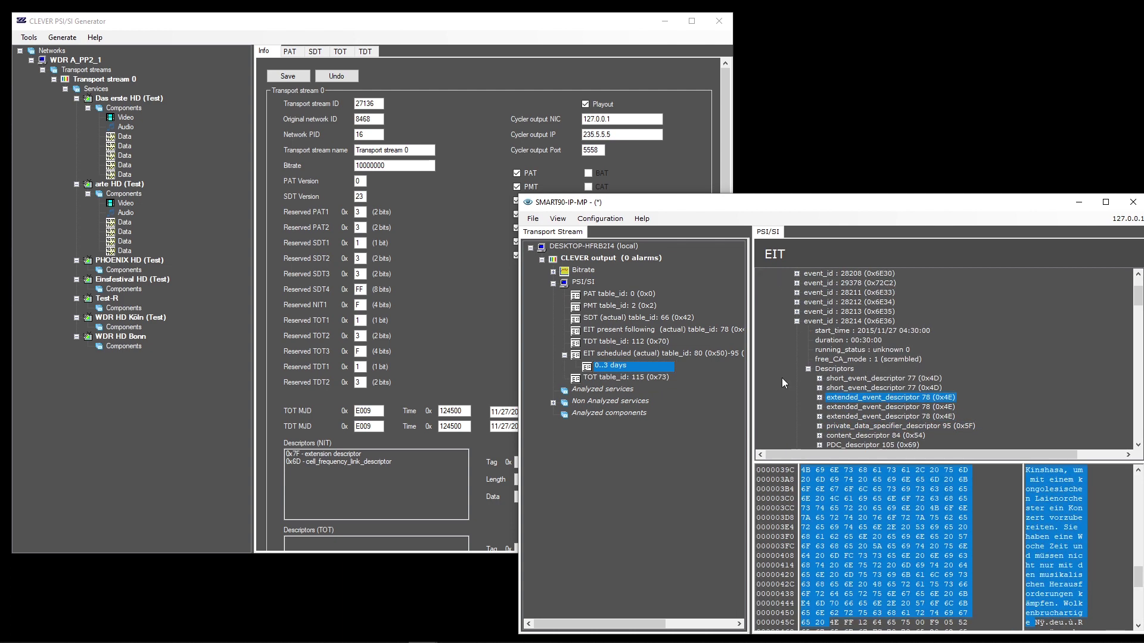
pyautogui.click(555, 402)
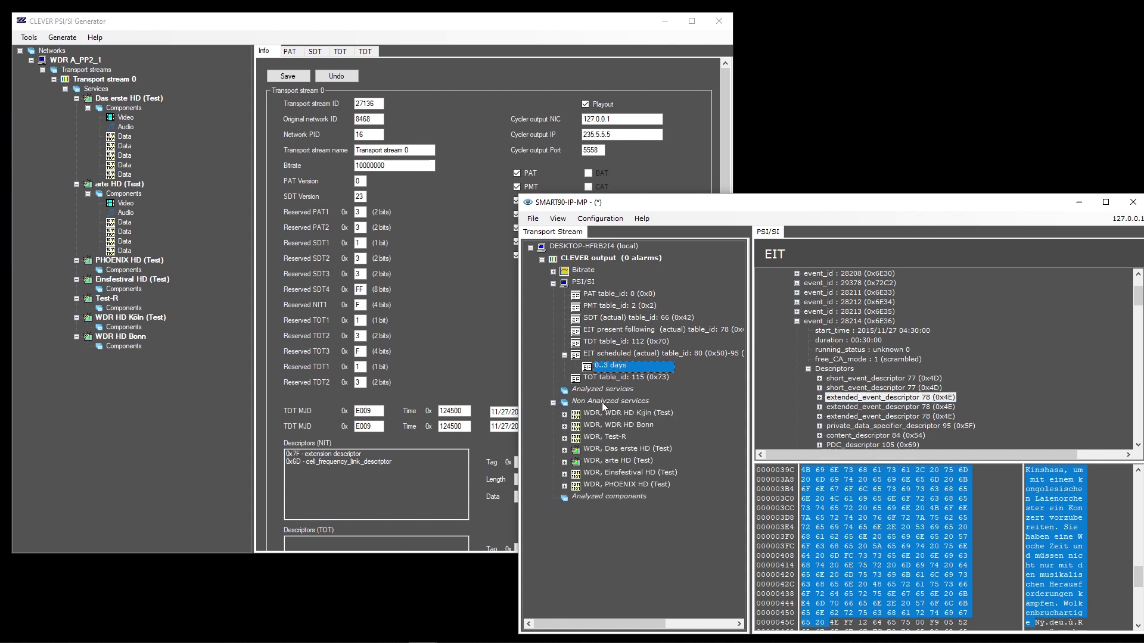
# - In configuration mode, start all service analyzers for CLEVER output and accept the alarm templates
pyautogui.click(602, 402)
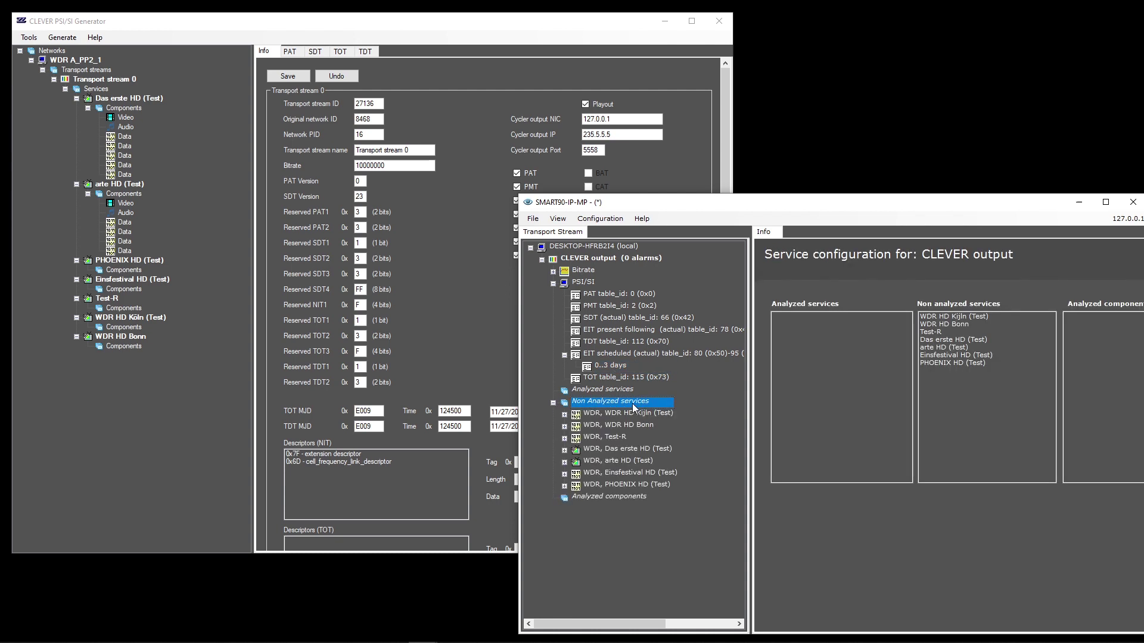
pyautogui.click(600, 218)
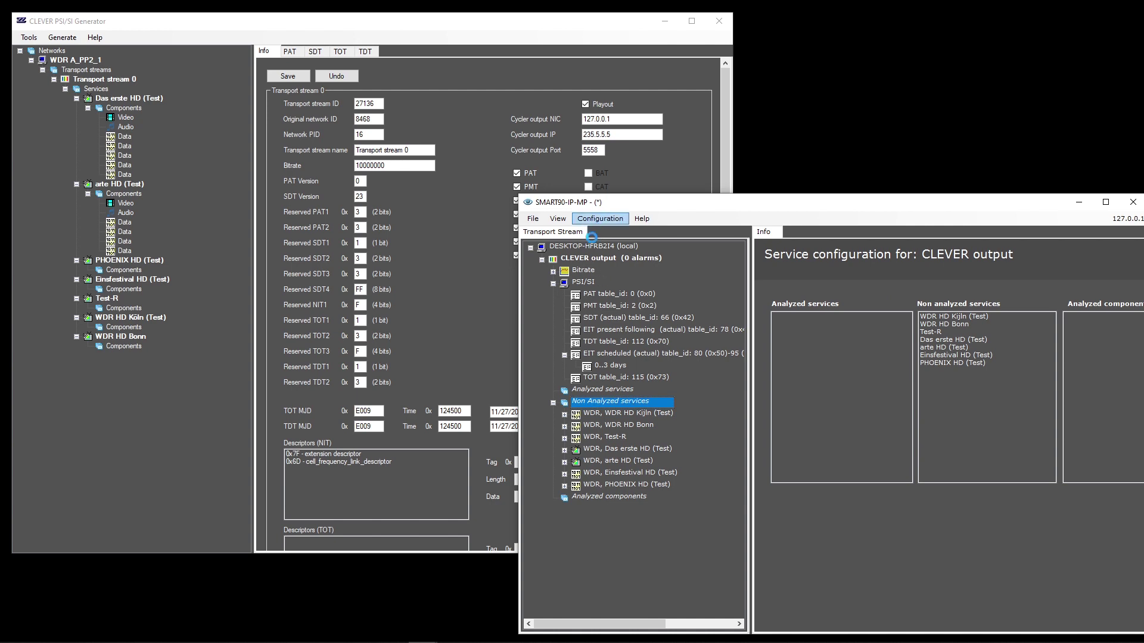
pyautogui.rightClick(610, 403)
pyautogui.moveTo(662, 467)
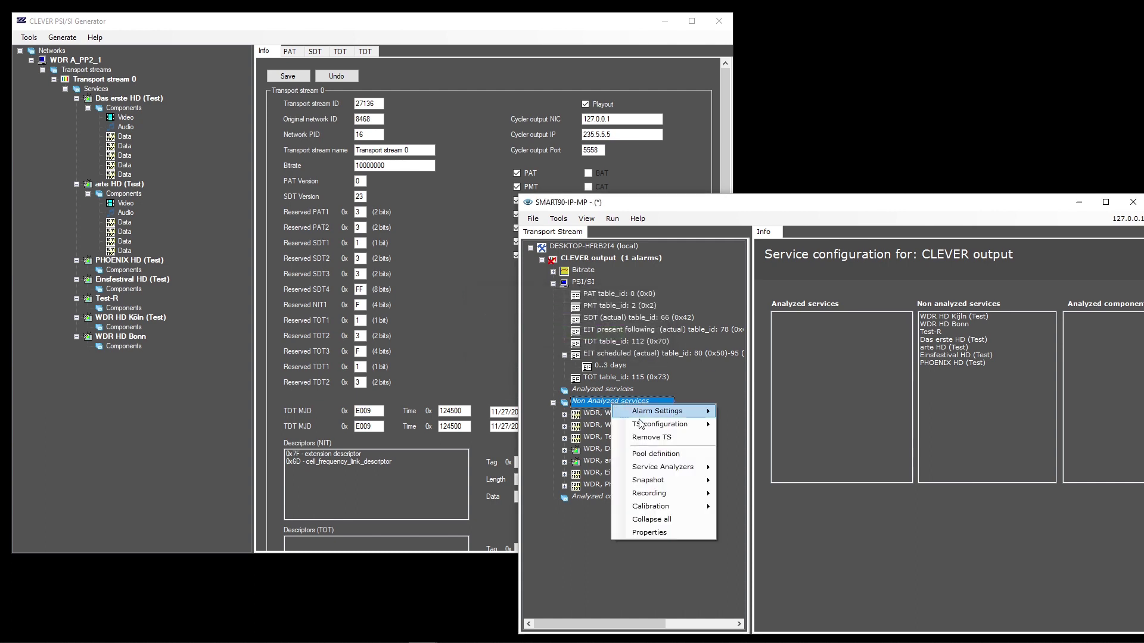
pyautogui.click(742, 471)
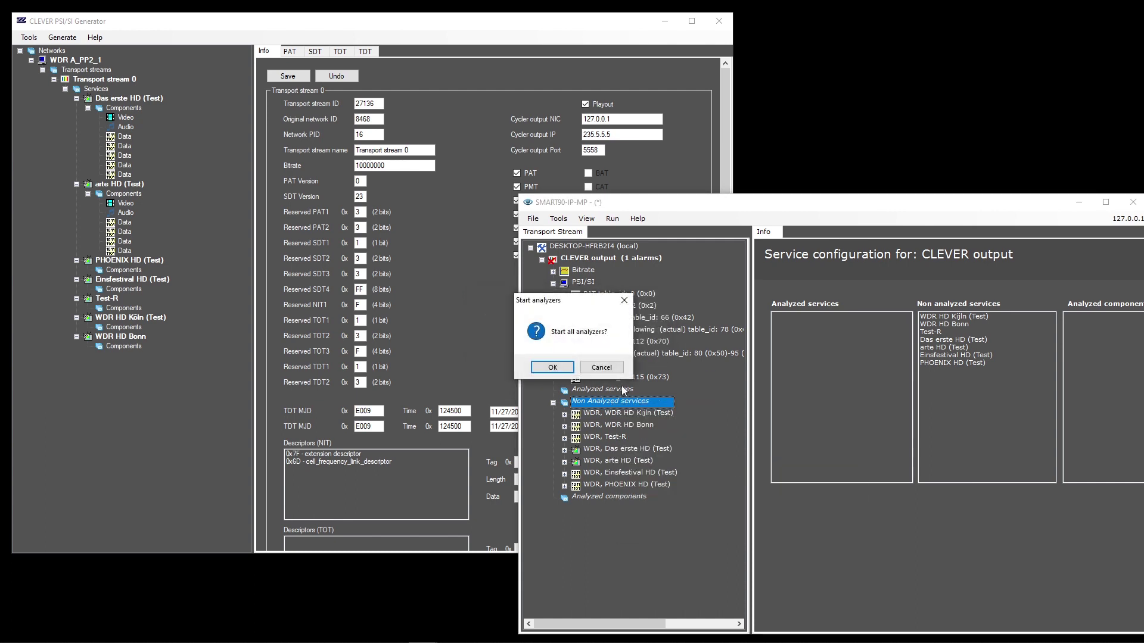
pyautogui.click(555, 370)
pyautogui.click(806, 508)
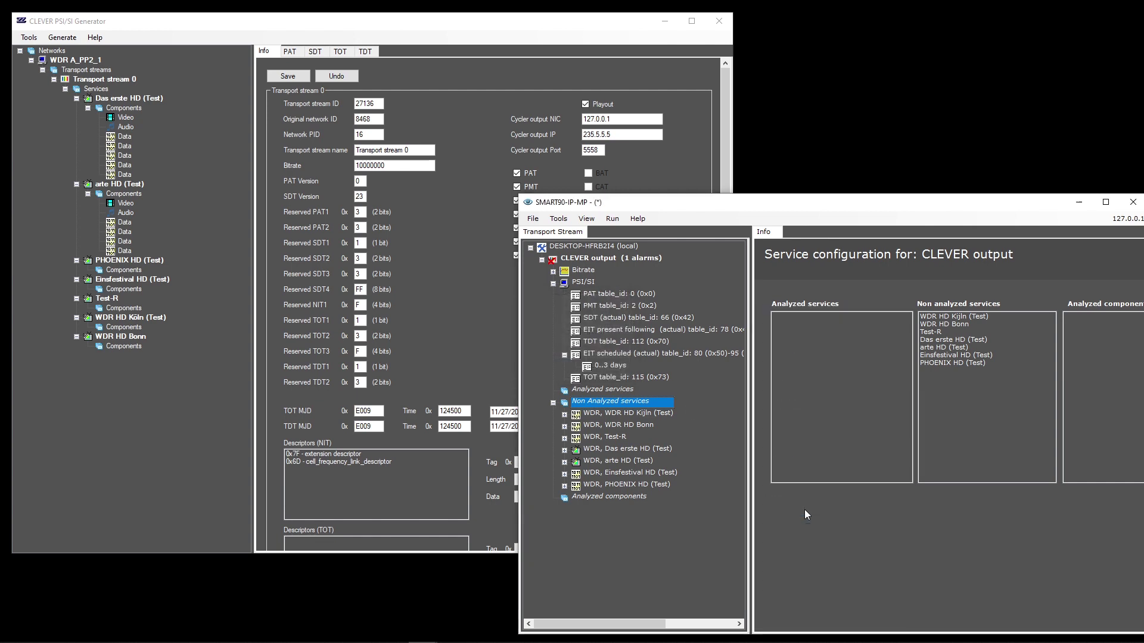
pyautogui.click(564, 378)
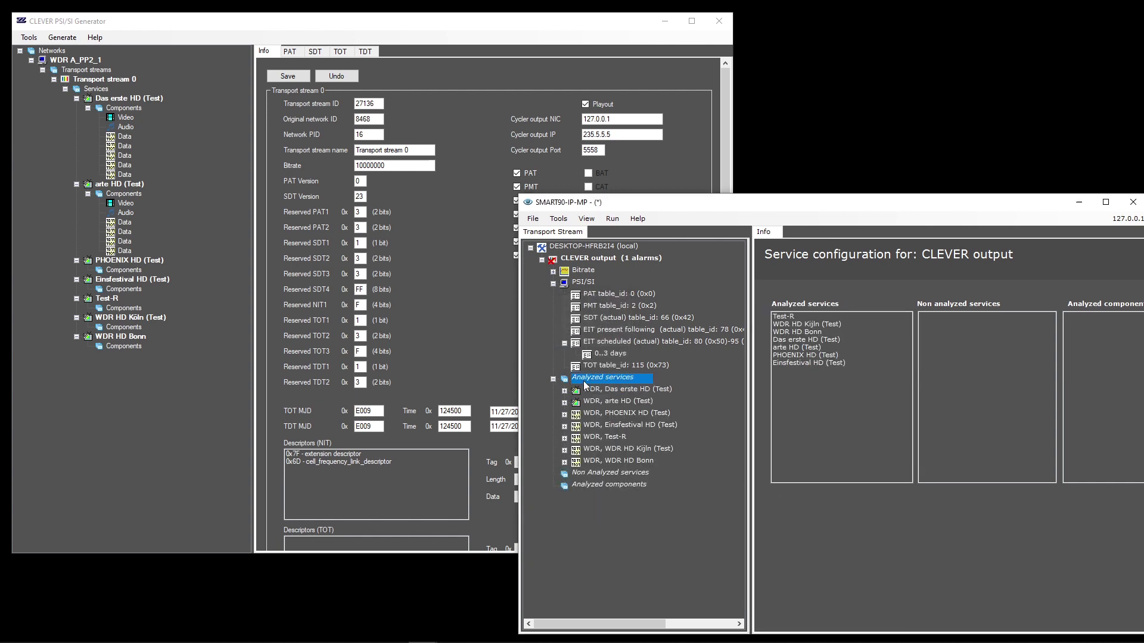
# - Show the EPG schedule for Das erste HD (Test) and open the Ganz der Papa event details
pyautogui.click(617, 390)
pyautogui.click(822, 234)
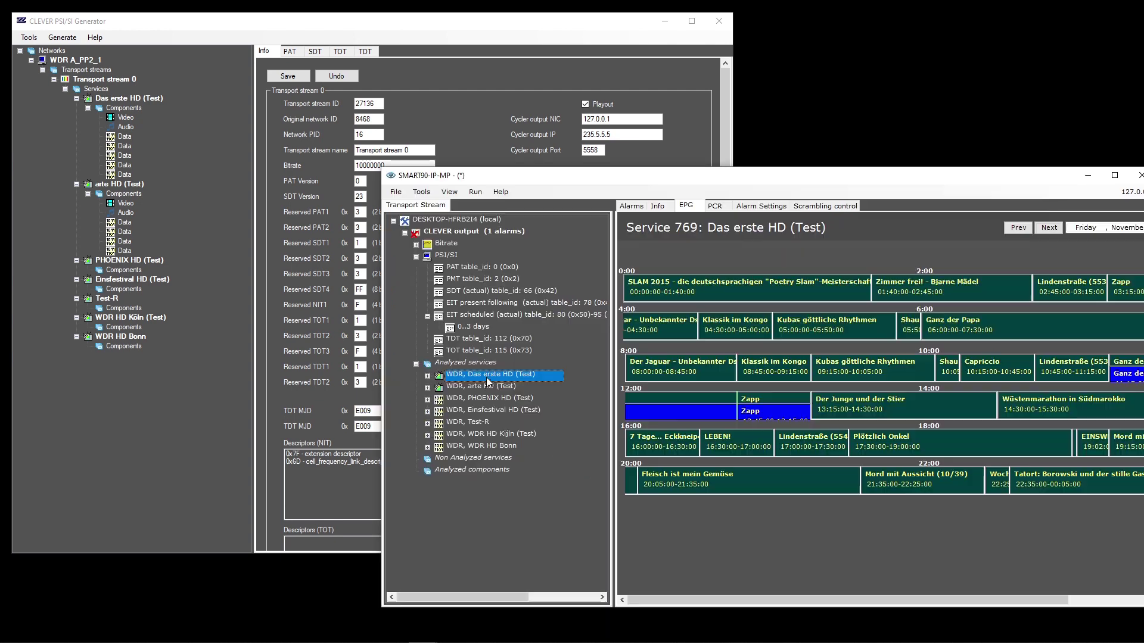
pyautogui.moveTo(783, 177); pyautogui.dragTo(733, 172)
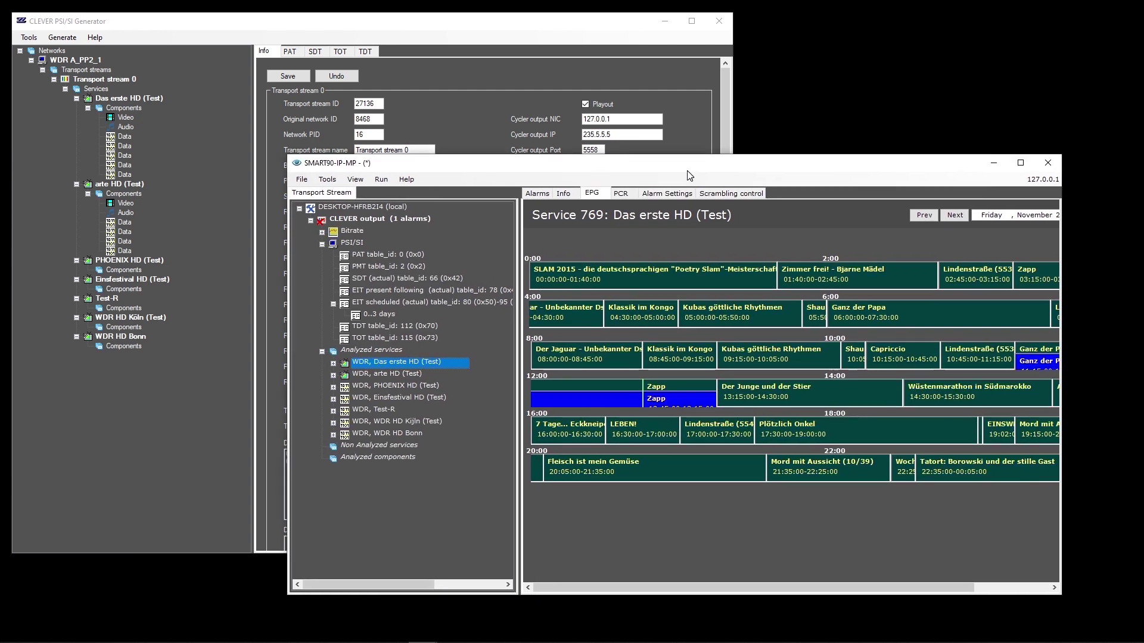